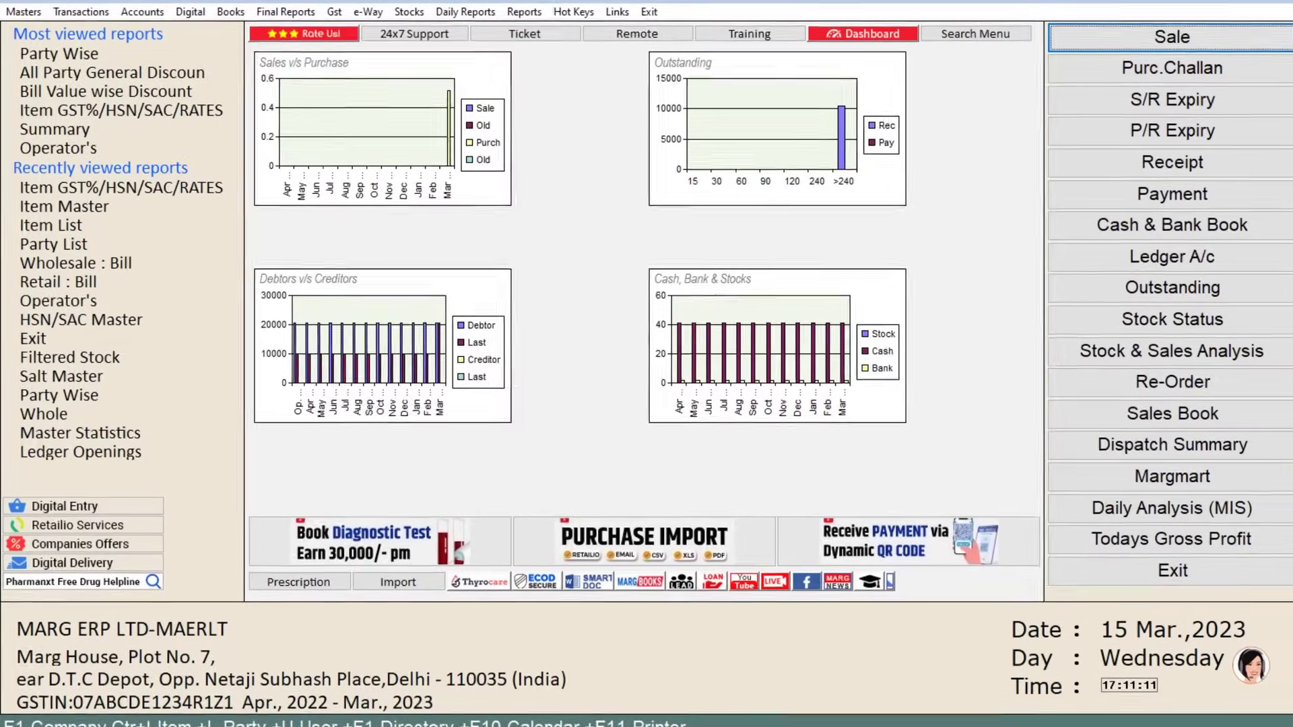
Open Item GST%/HSN/SAC/RATES Updation from the Masters menu's Ease of GST options.
key("alt+m")
key("Down")
key("Down")
key("Down")
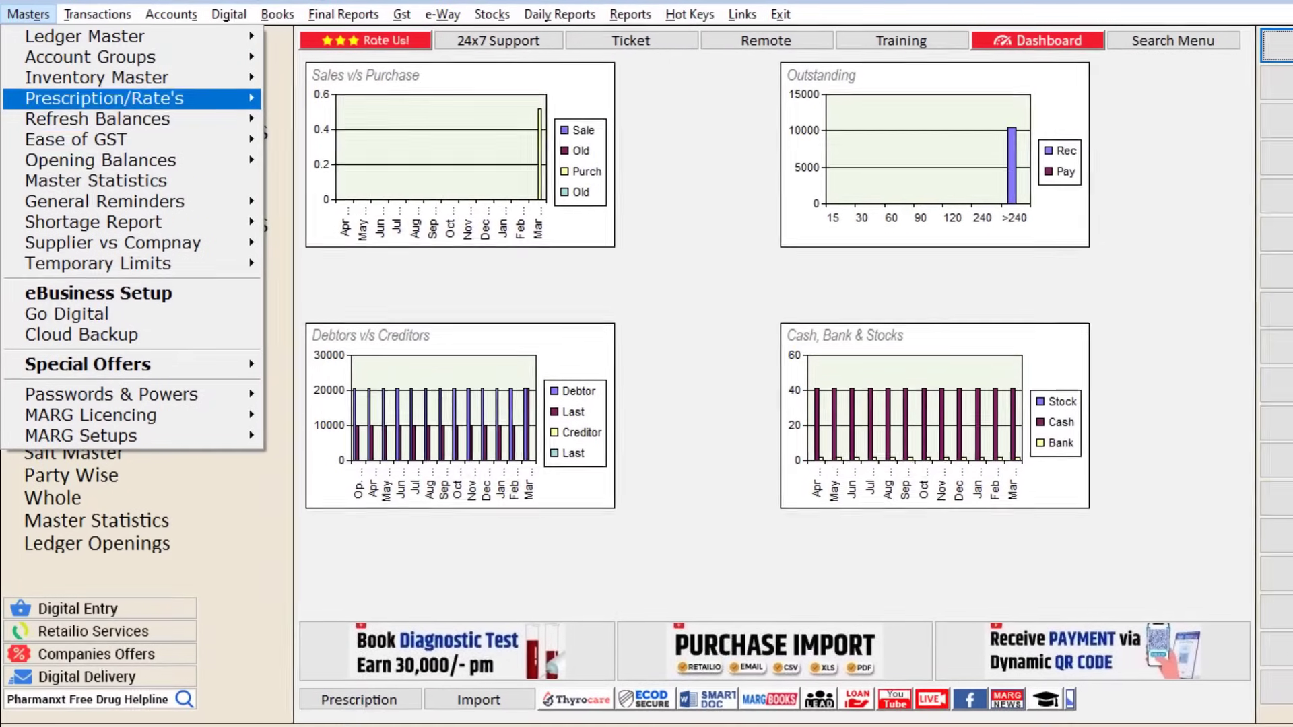
key("Down")
key("Down")
key("Right")
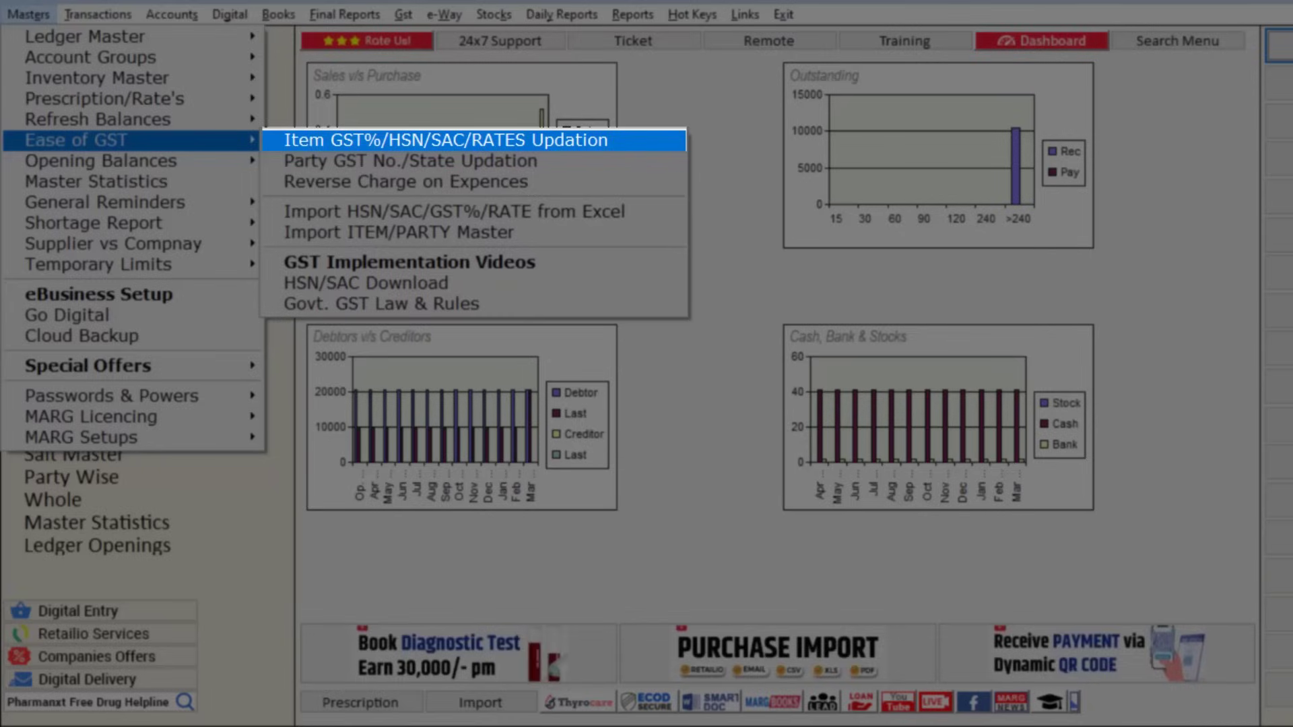
key("Return")
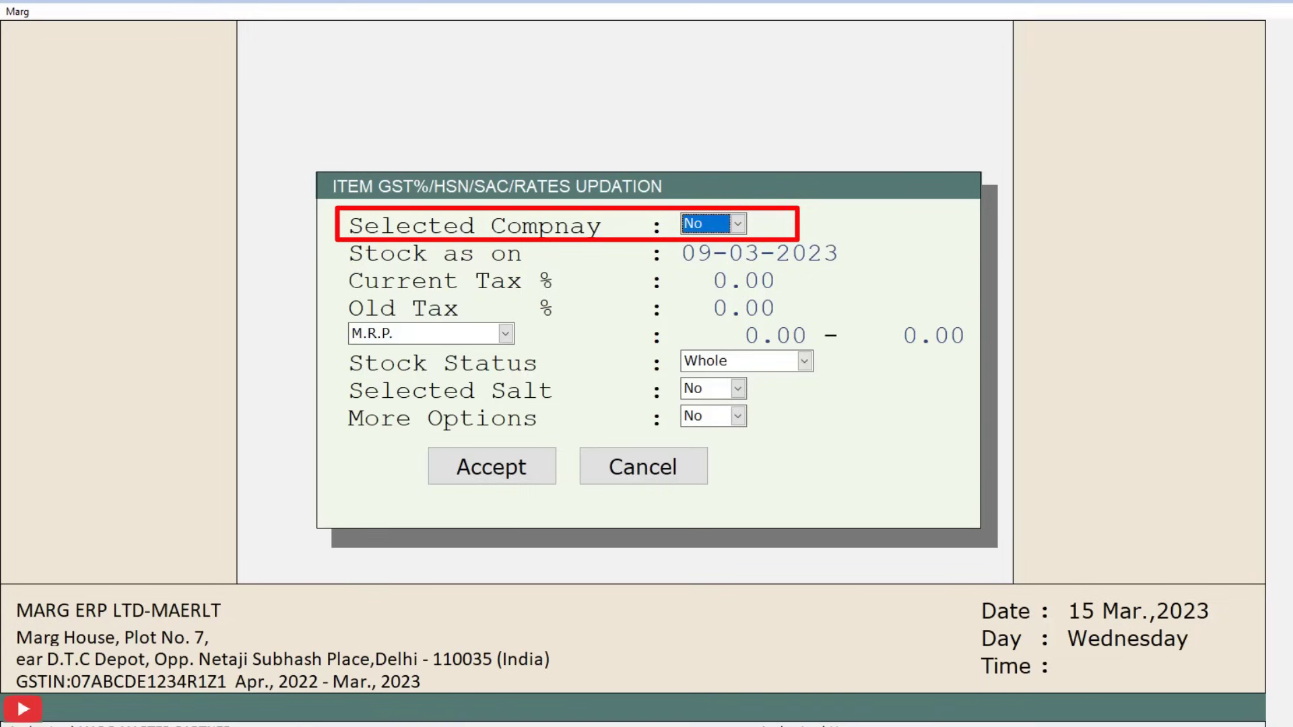
key("y")
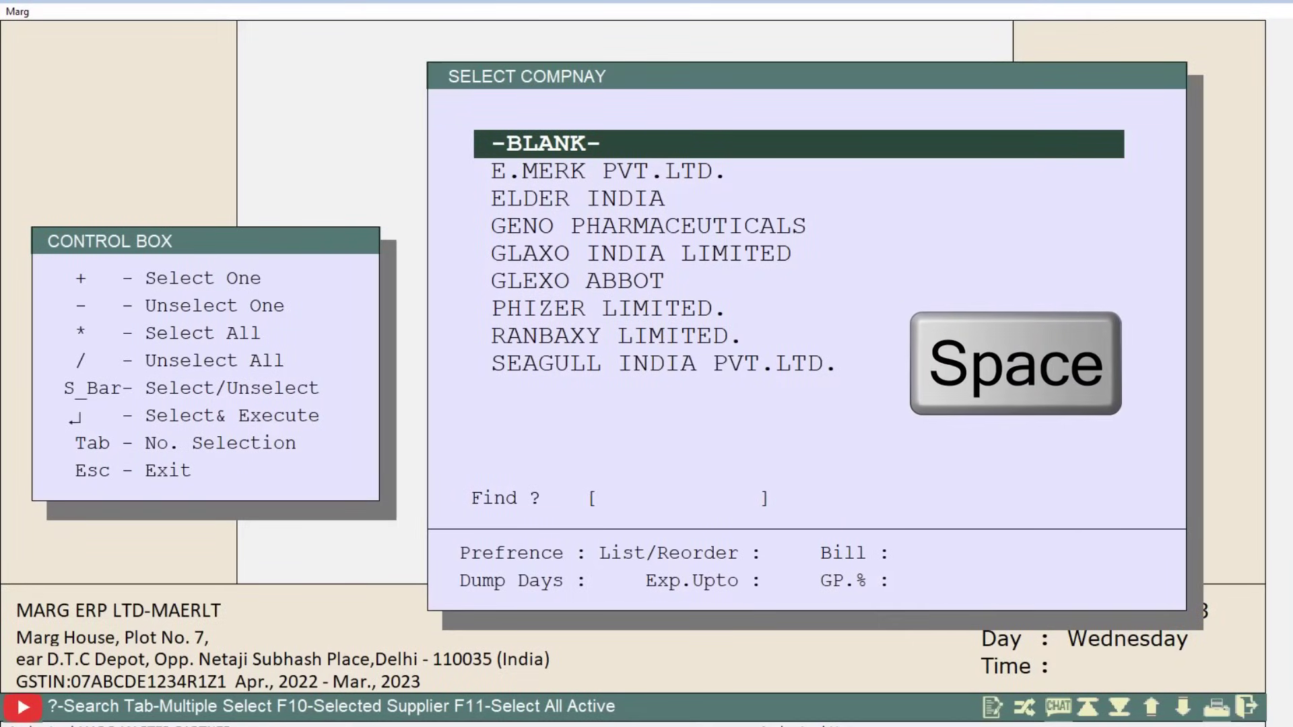
key("space")
key("space")
key("Down")
key("space")
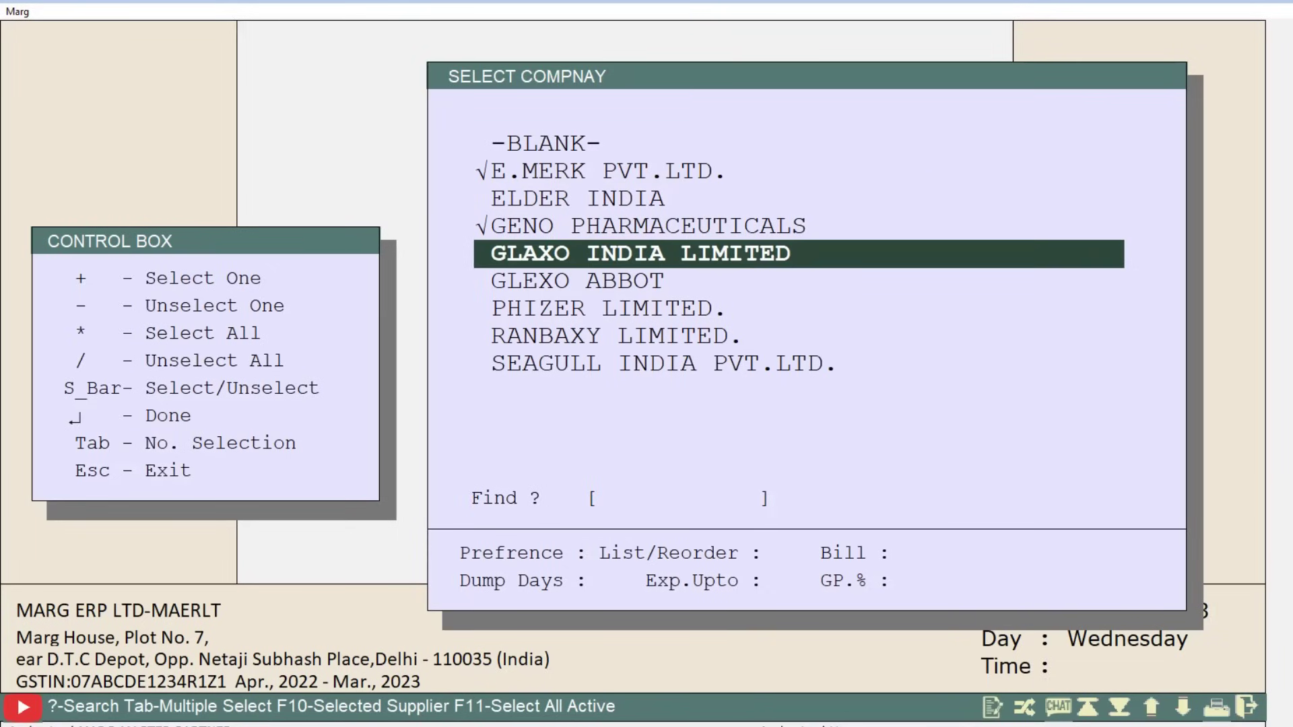
key("Down")
key("space")
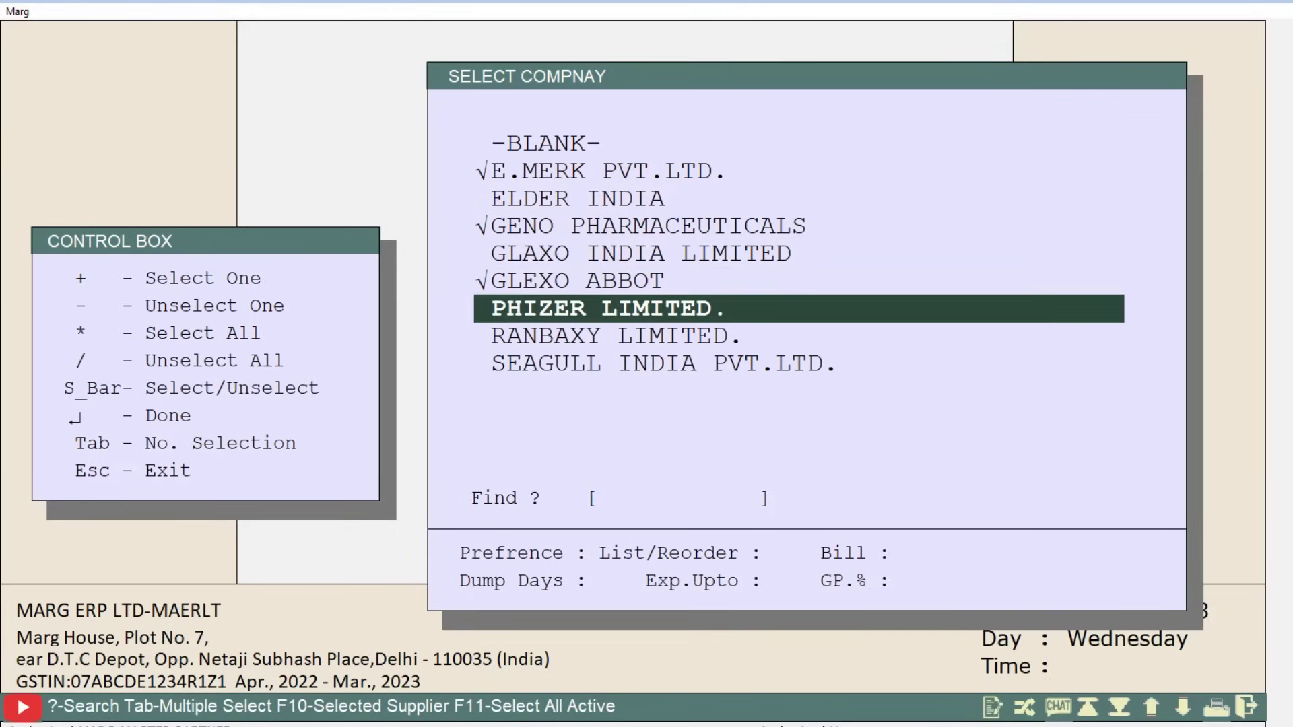
key("Up")
key("Up")
key("Up")
key("Up")
key("Up")
key("Up")
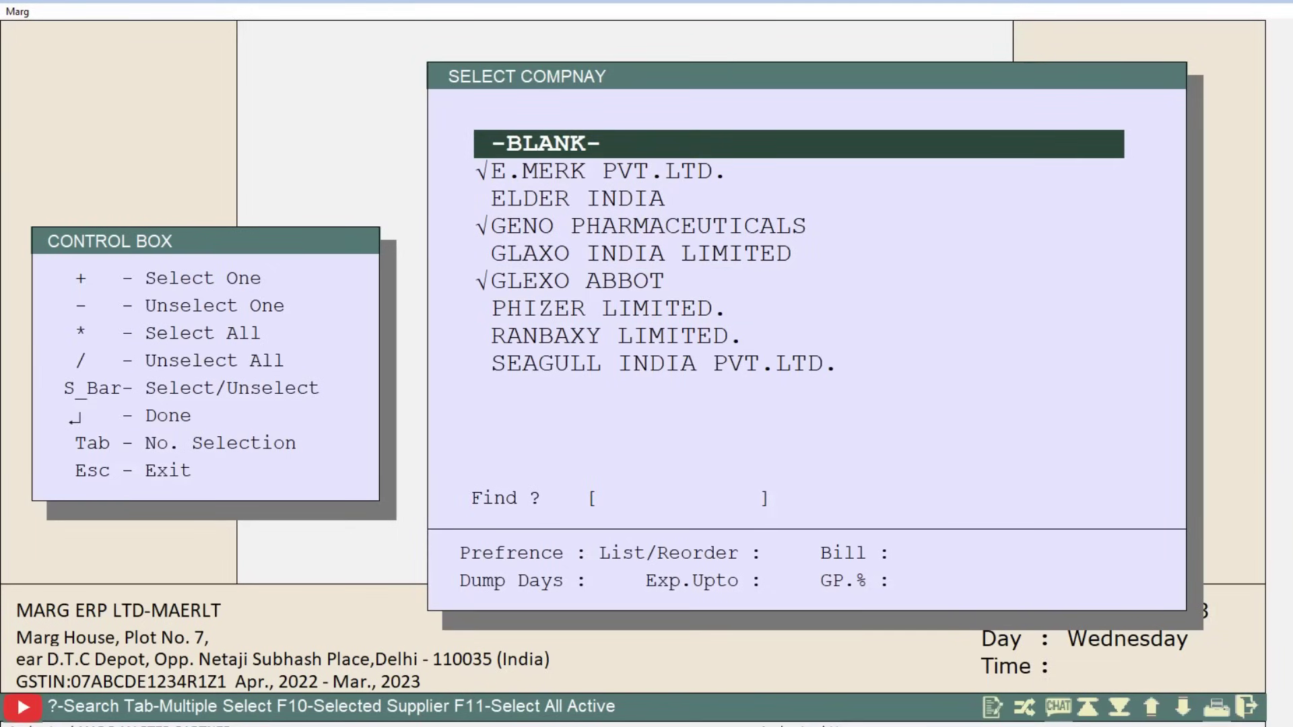
key("Return")
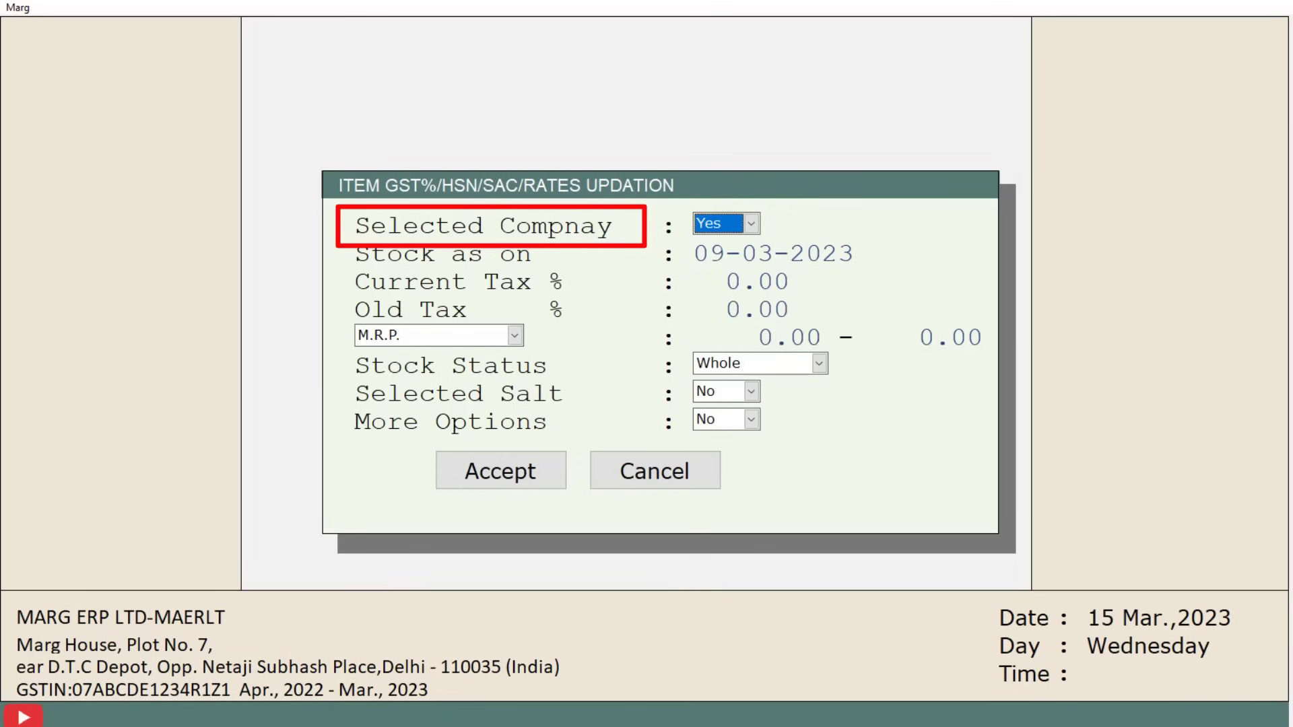
key("alt+Down")
key("Down")
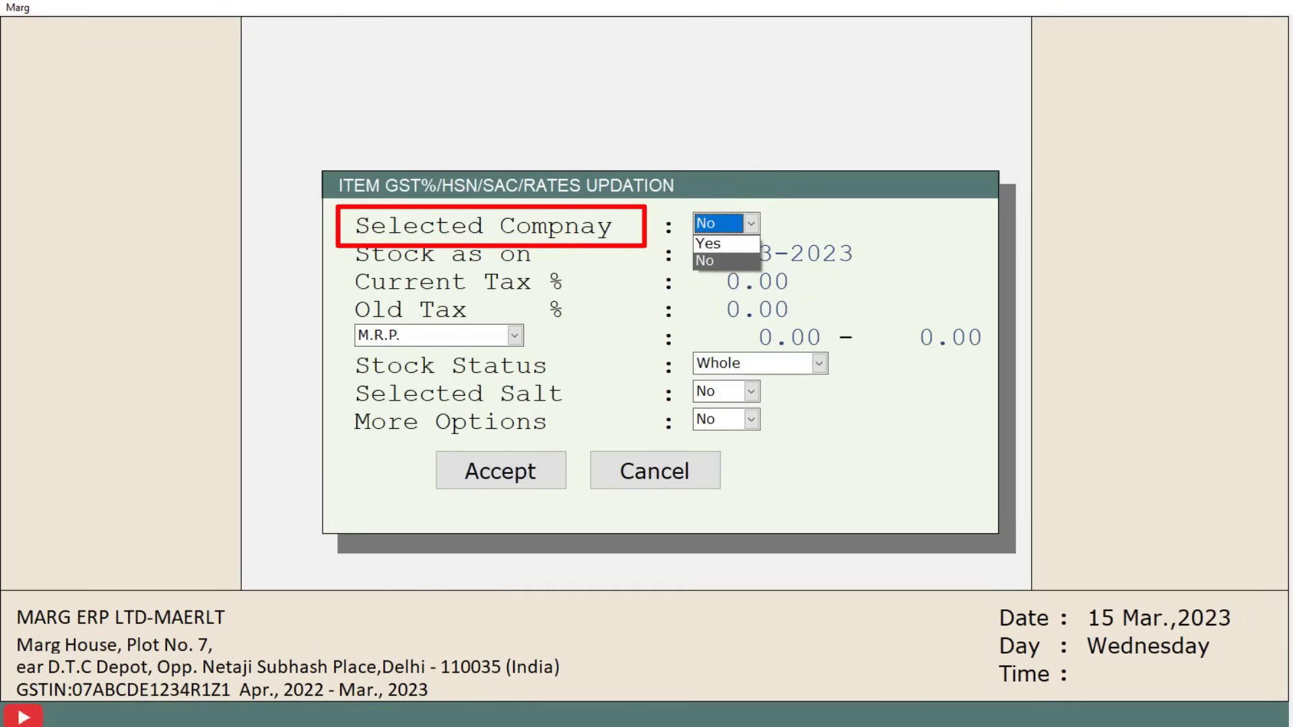
key("Return")
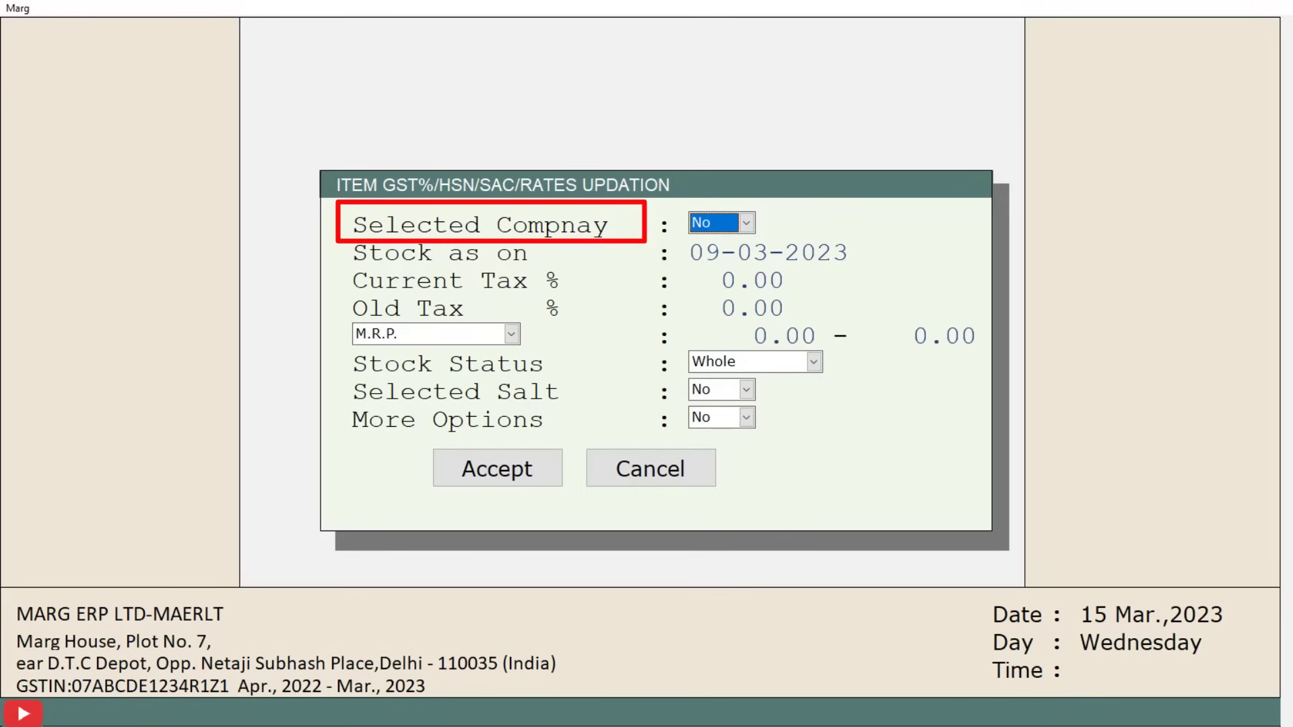
key("Return")
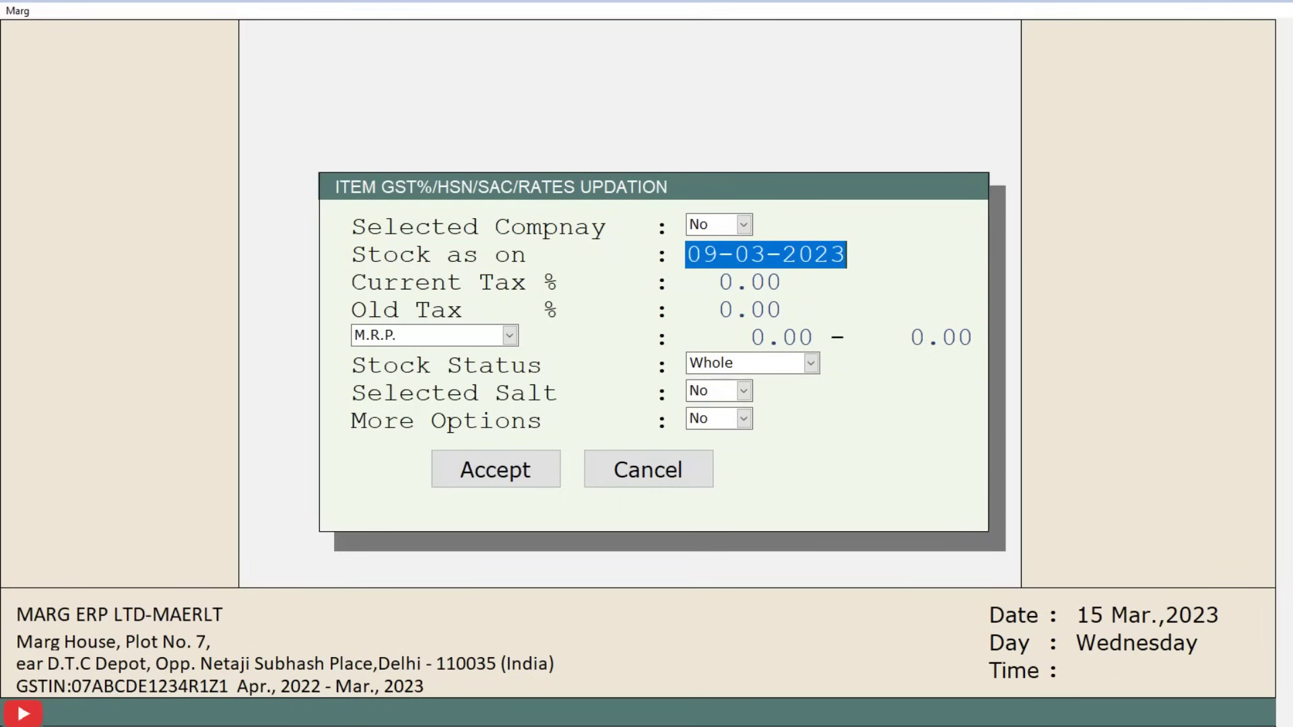
key("Return")
key("Return")
key("Return")
key("Return")
key("Return")
key("Return")
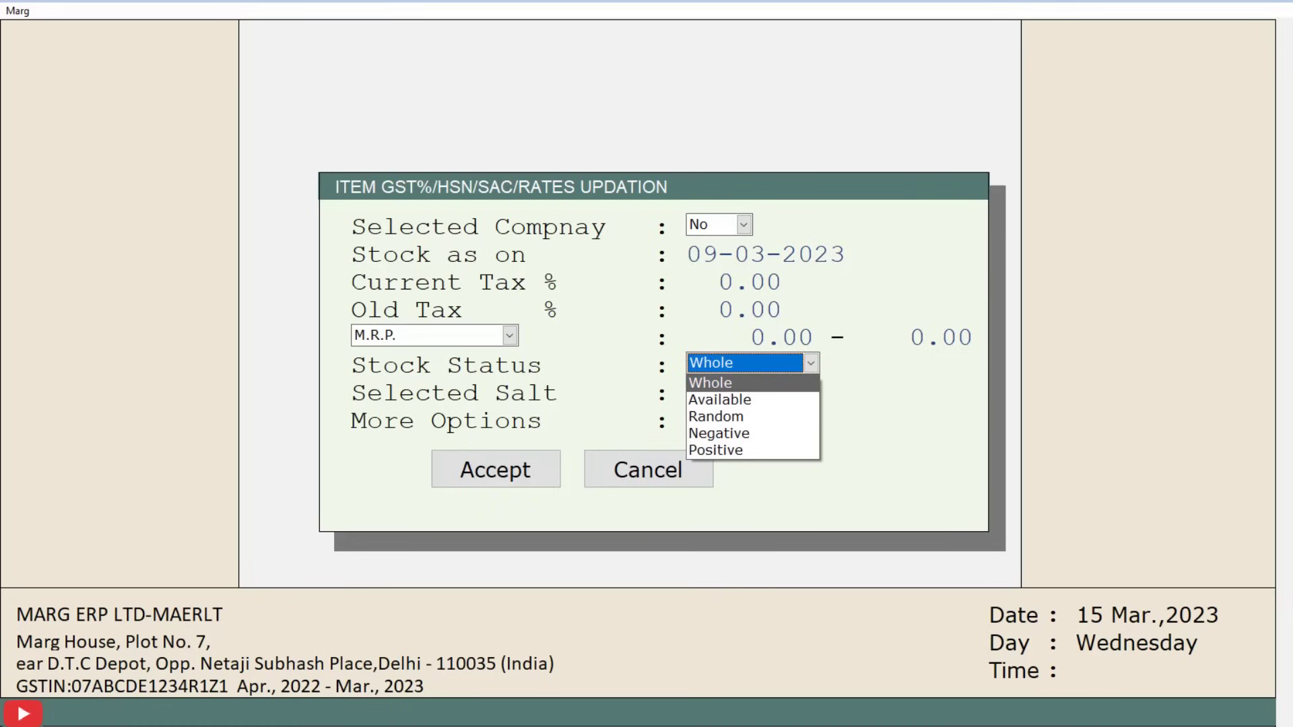
key("Down")
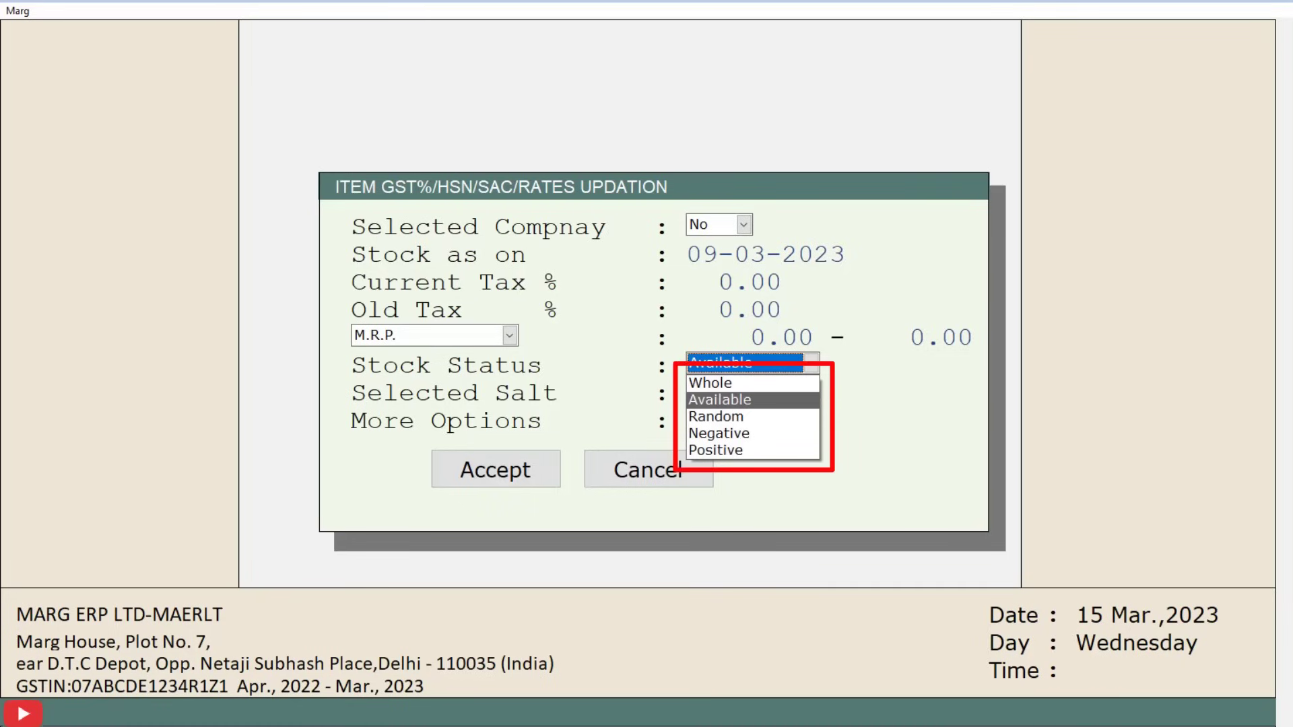
key("Down")
key("Down")
key("Down")
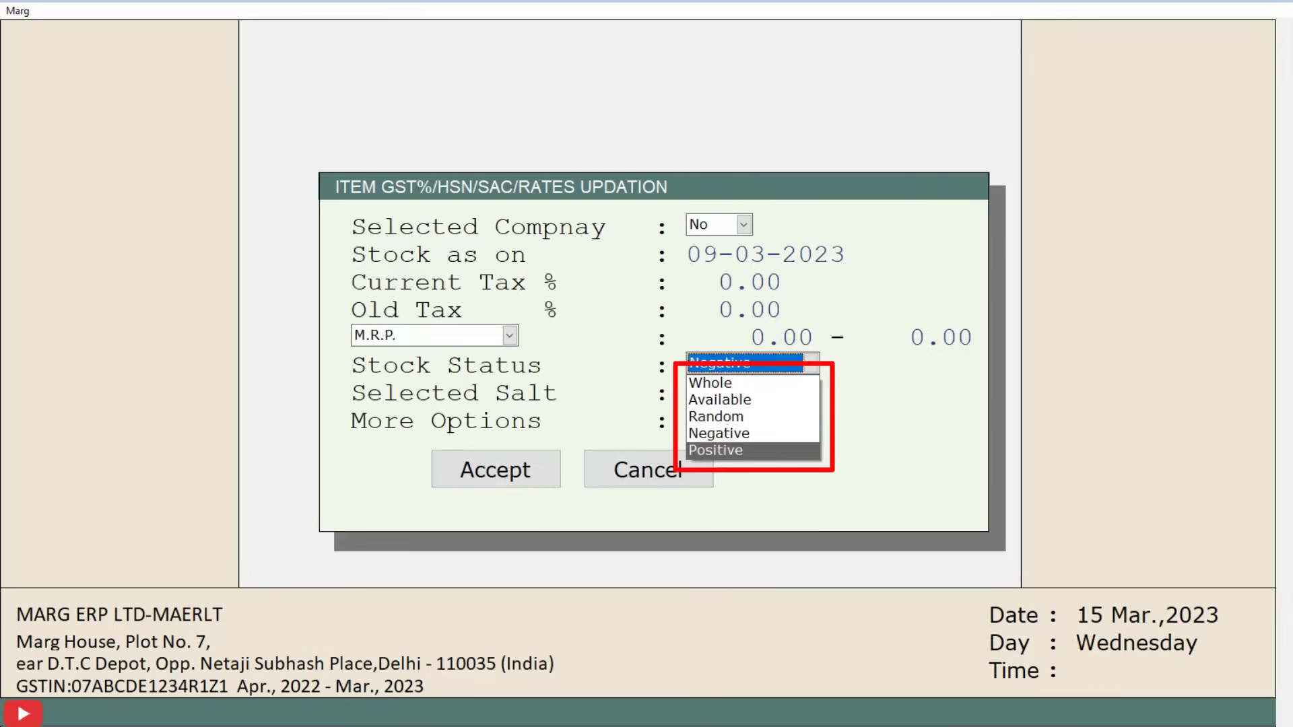
key("Up")
key("Up")
key("Up")
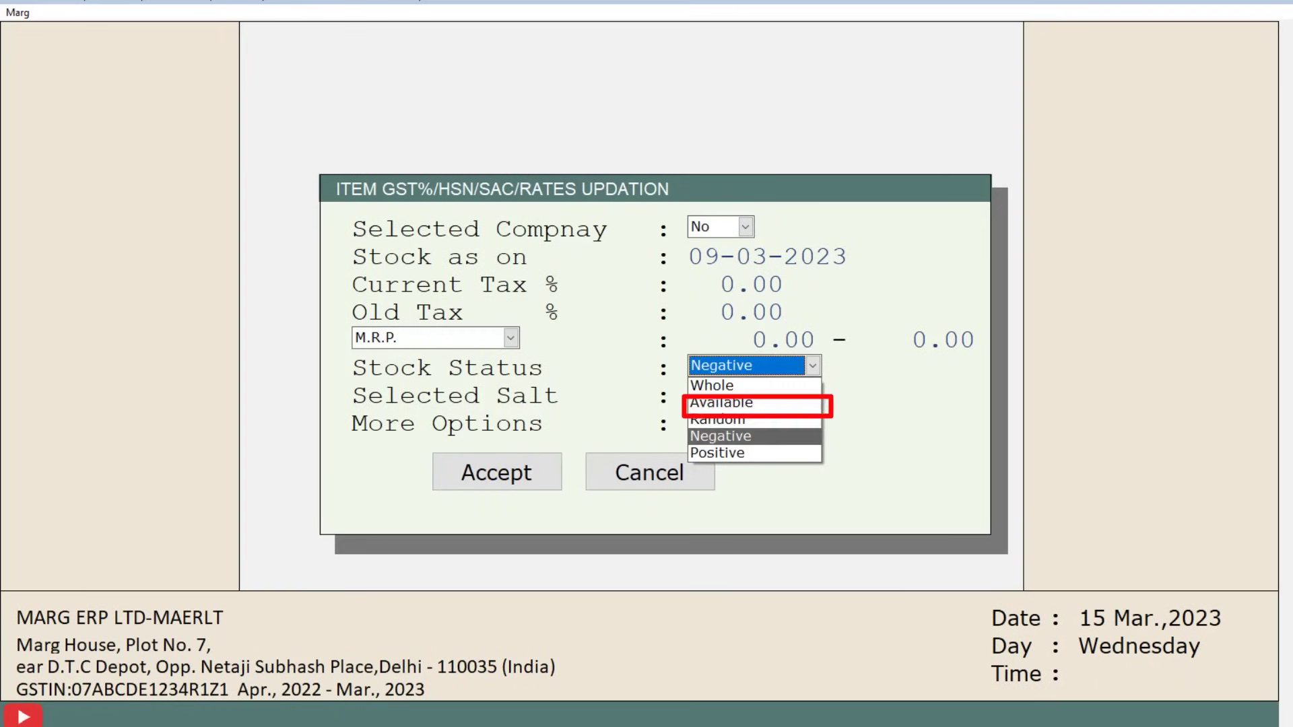
key("Down")
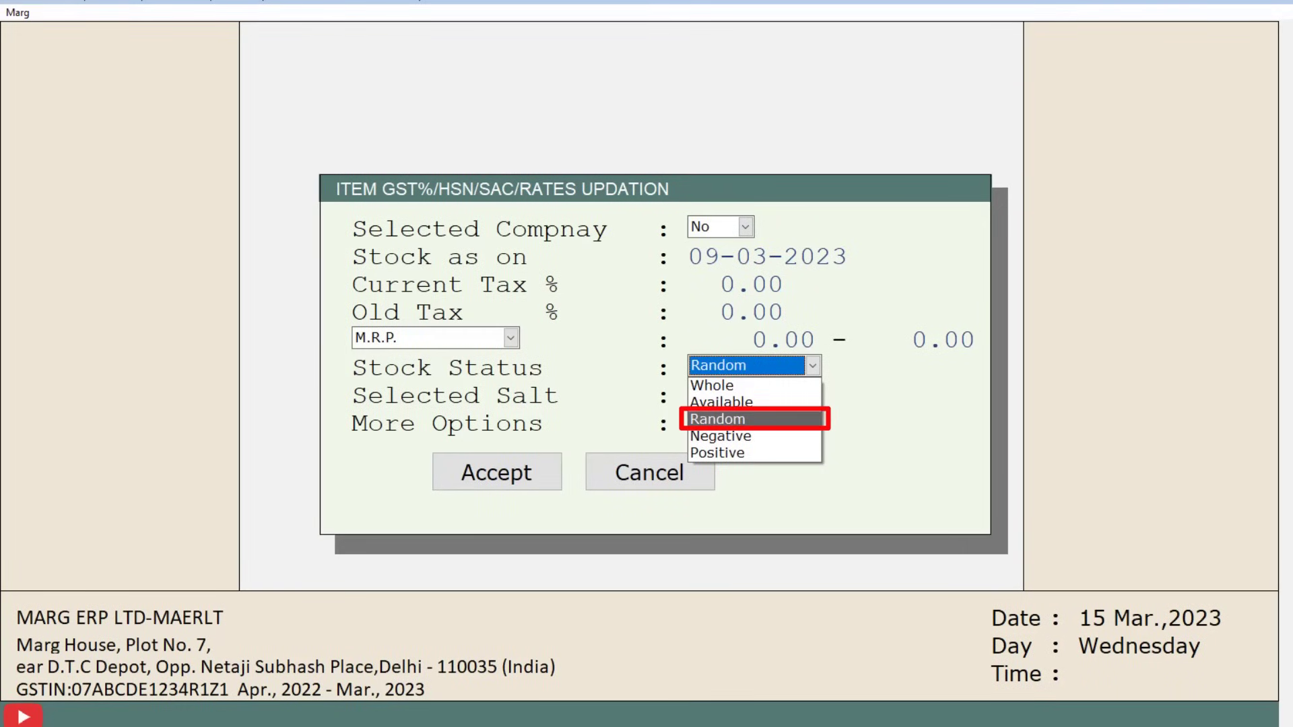
key("Down")
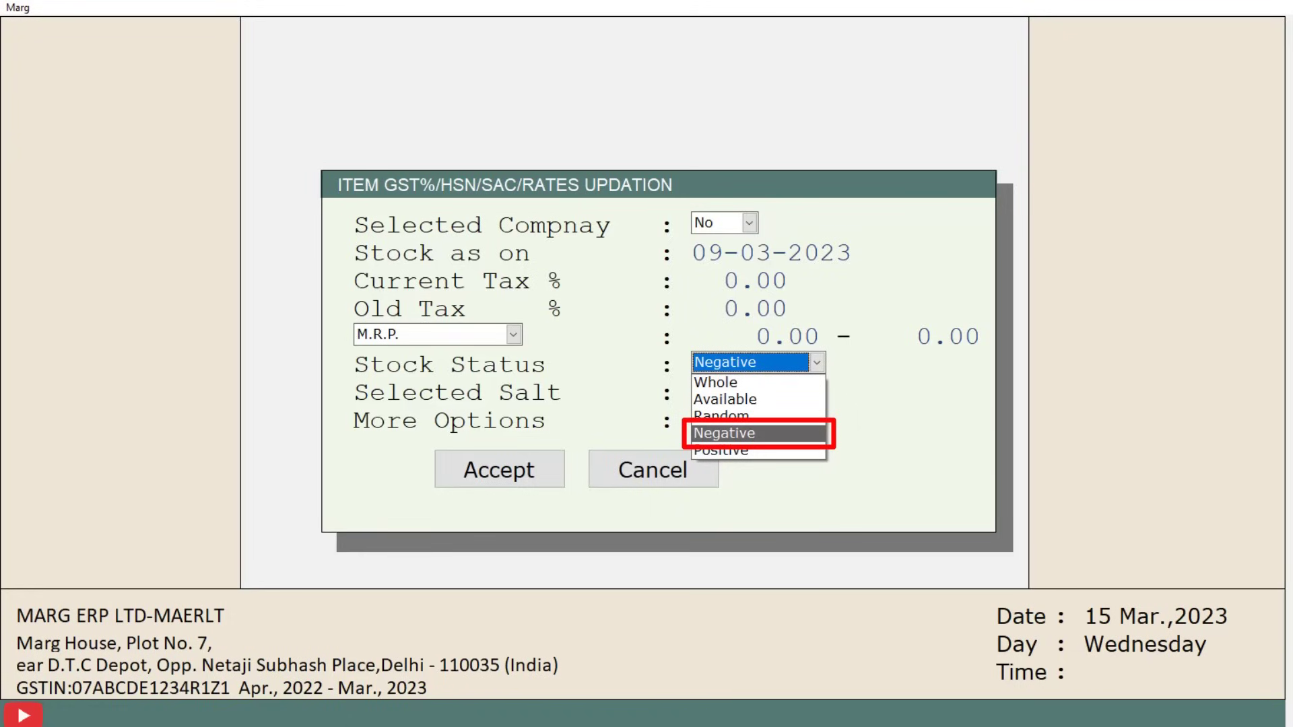
key("Down")
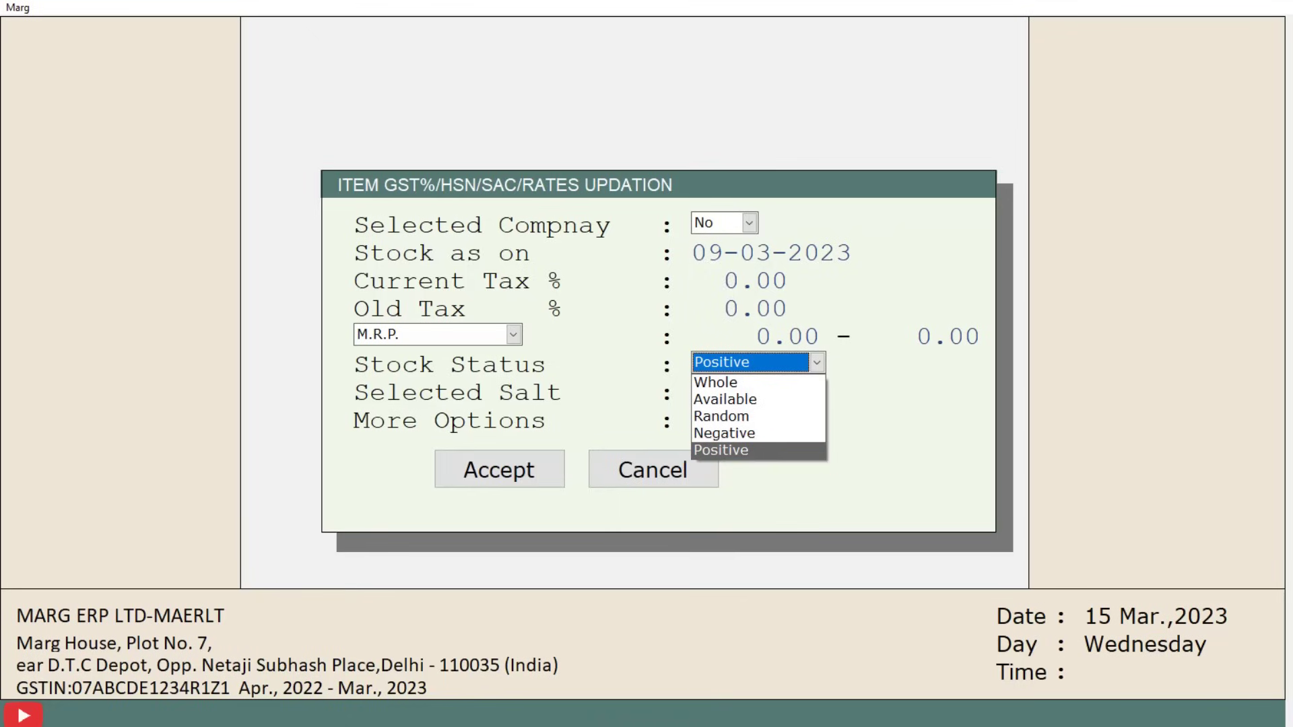
key("Up")
key("Up")
key("Up")
key("Up")
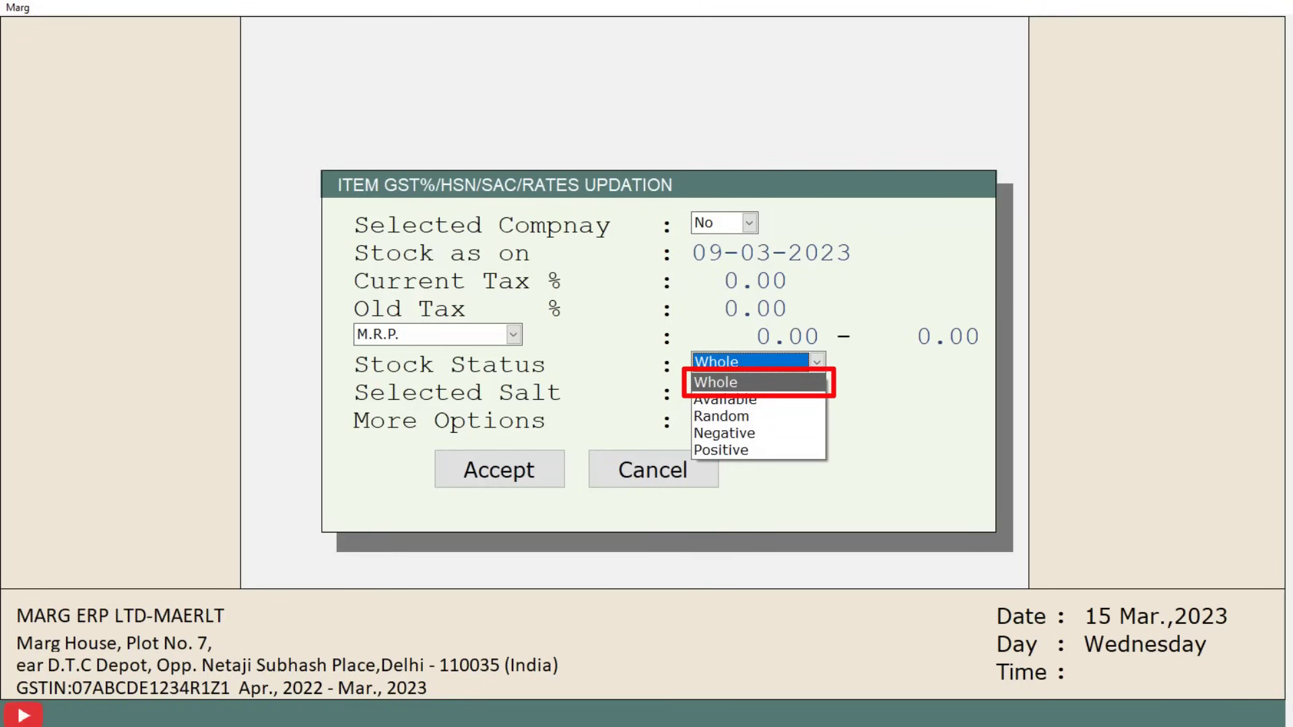
Keep Stock Status at Whole, set More Options to Yes, and reach the Selected HSN/SAC filter.
key("Return")
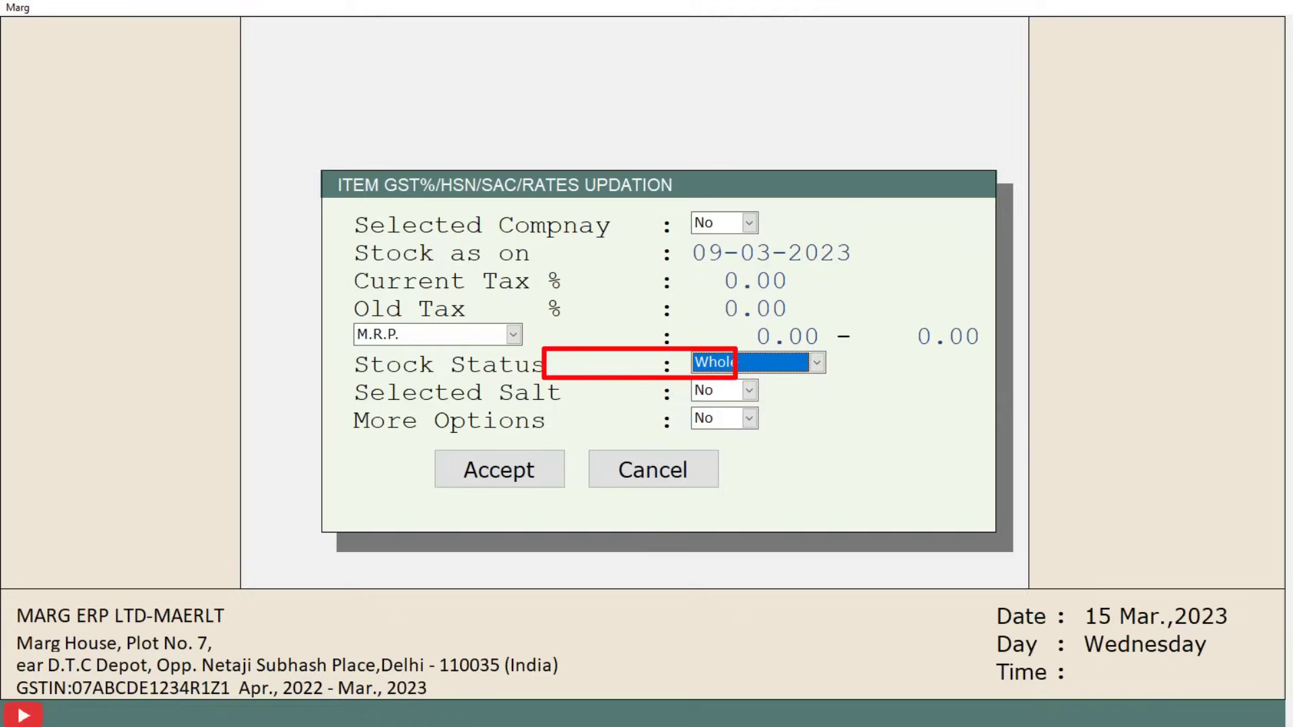
key("Return")
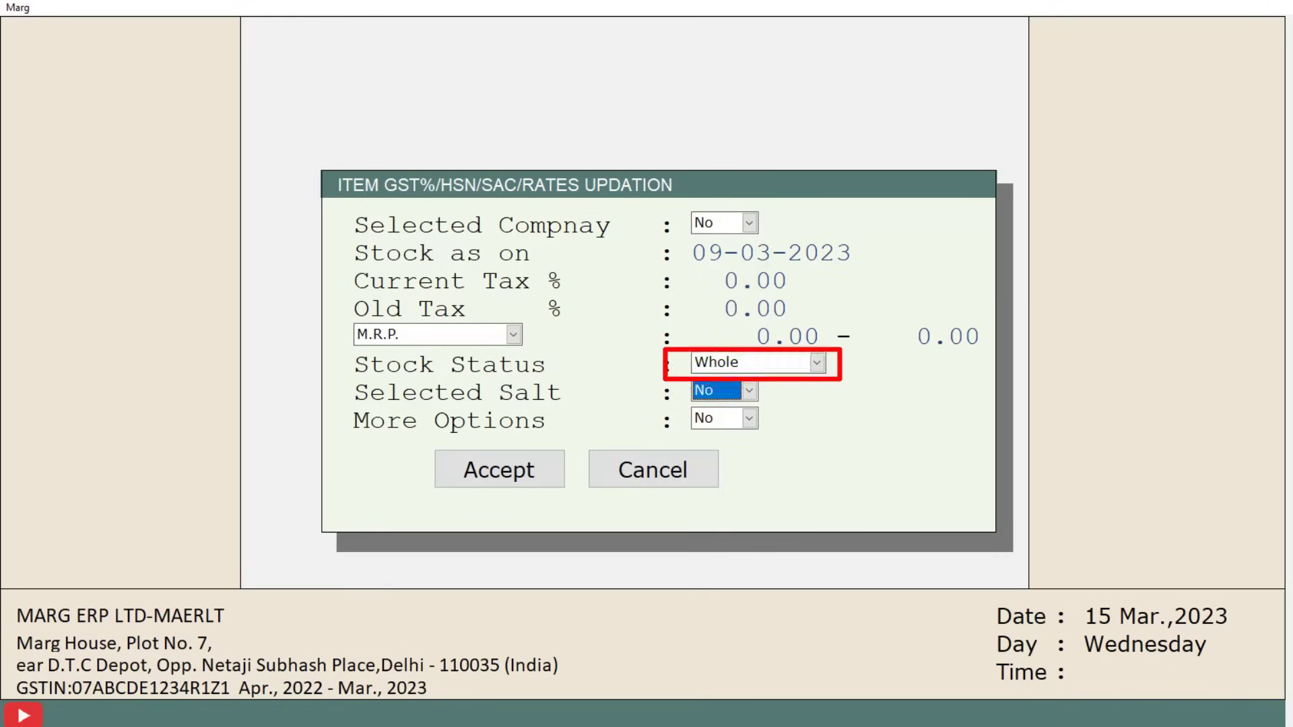
key("Return")
key("y")
key("Return")
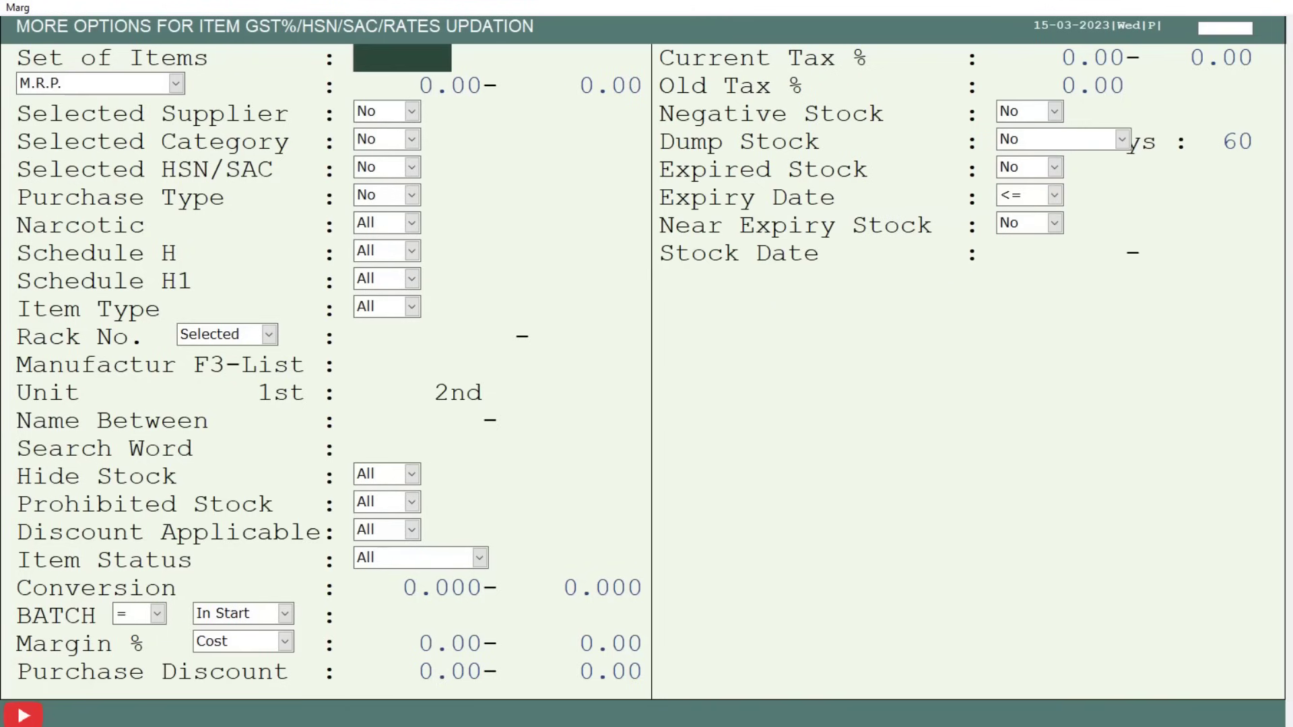
key("Return")
key("Return")
key("Return")
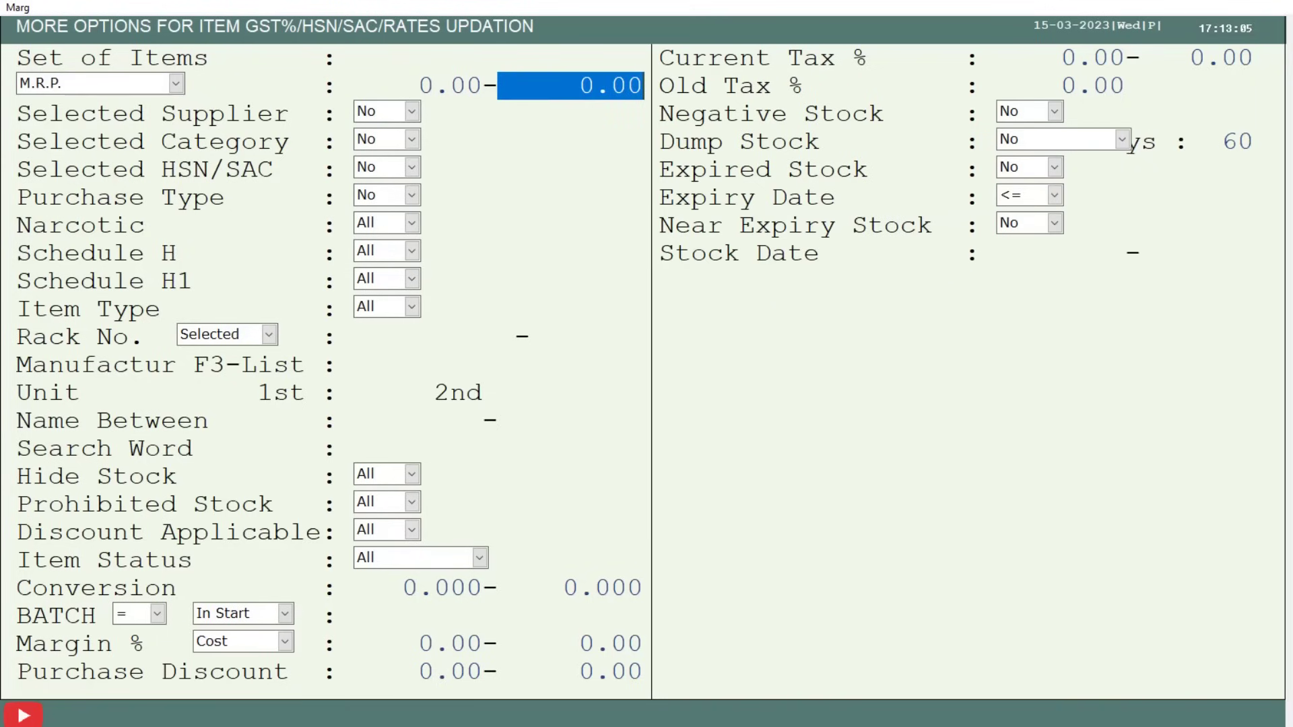
key("Return")
key("Return")
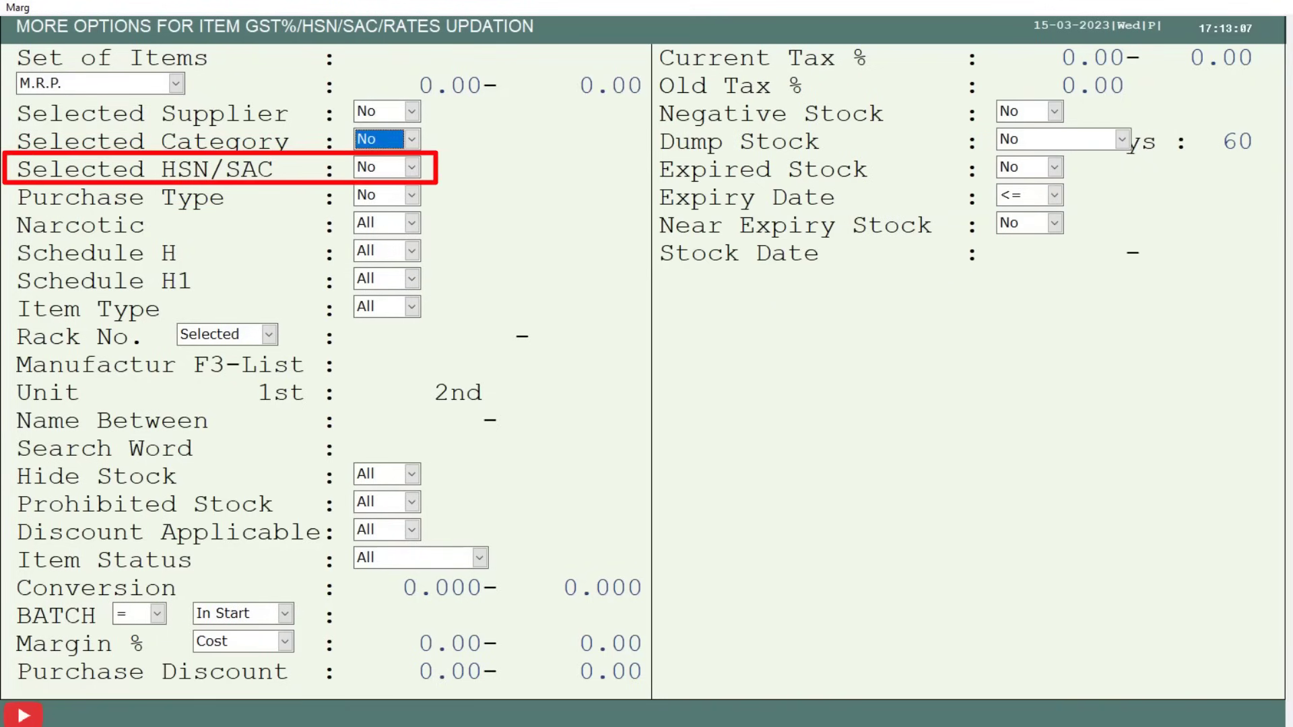
key("Return")
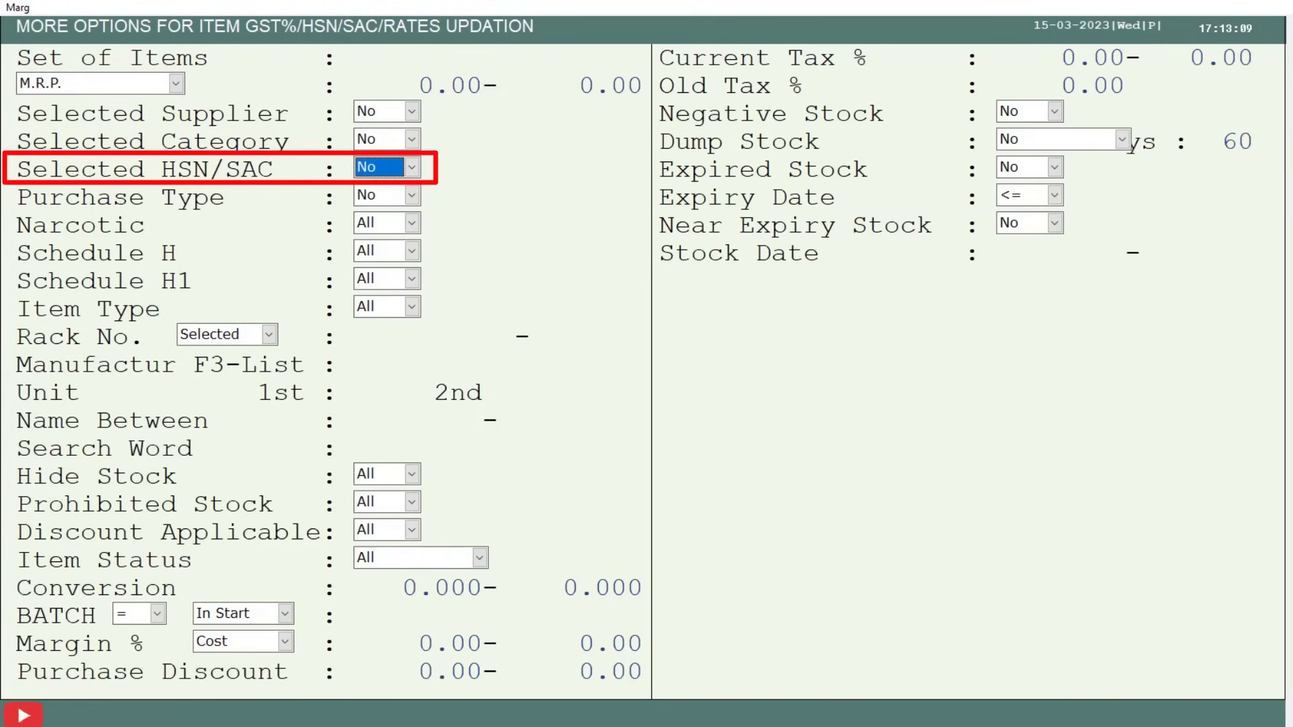
Open the HSN/SAC code list and adjust the ticks on codes 11112222 and 12345436.
key("y")
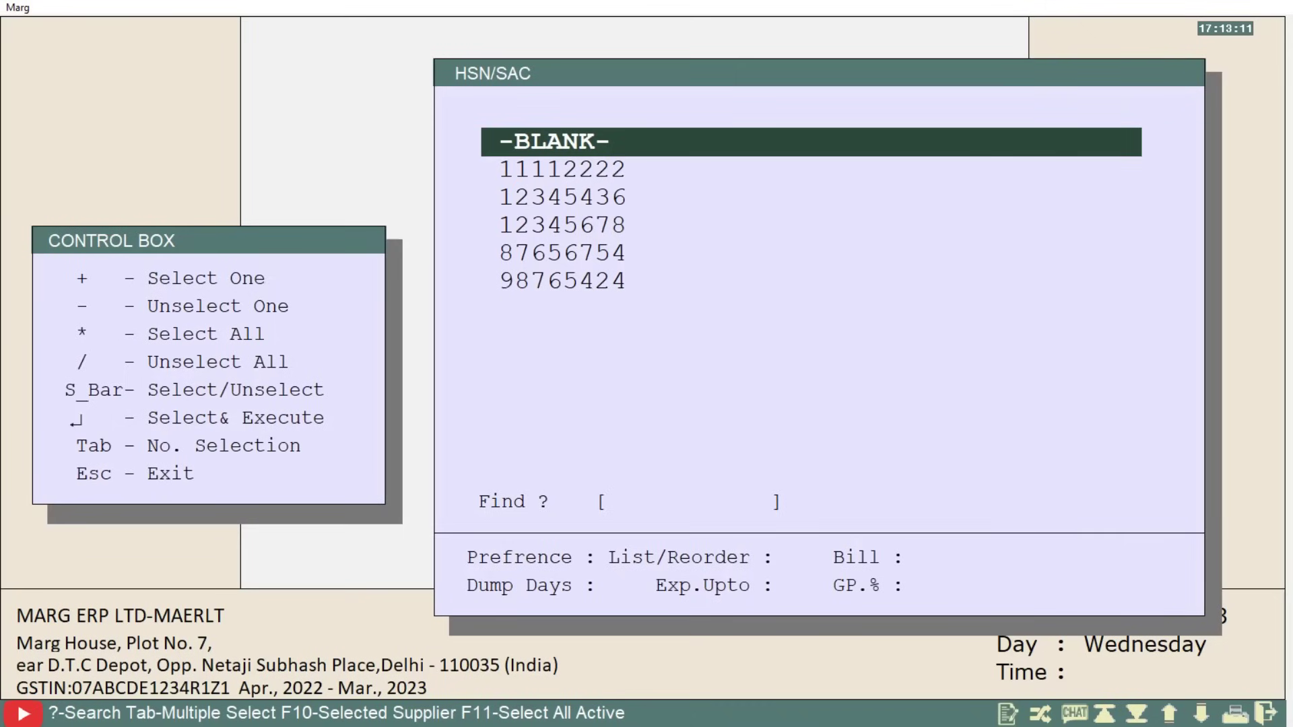
key("Down")
key("Down")
key("Down")
key("Down")
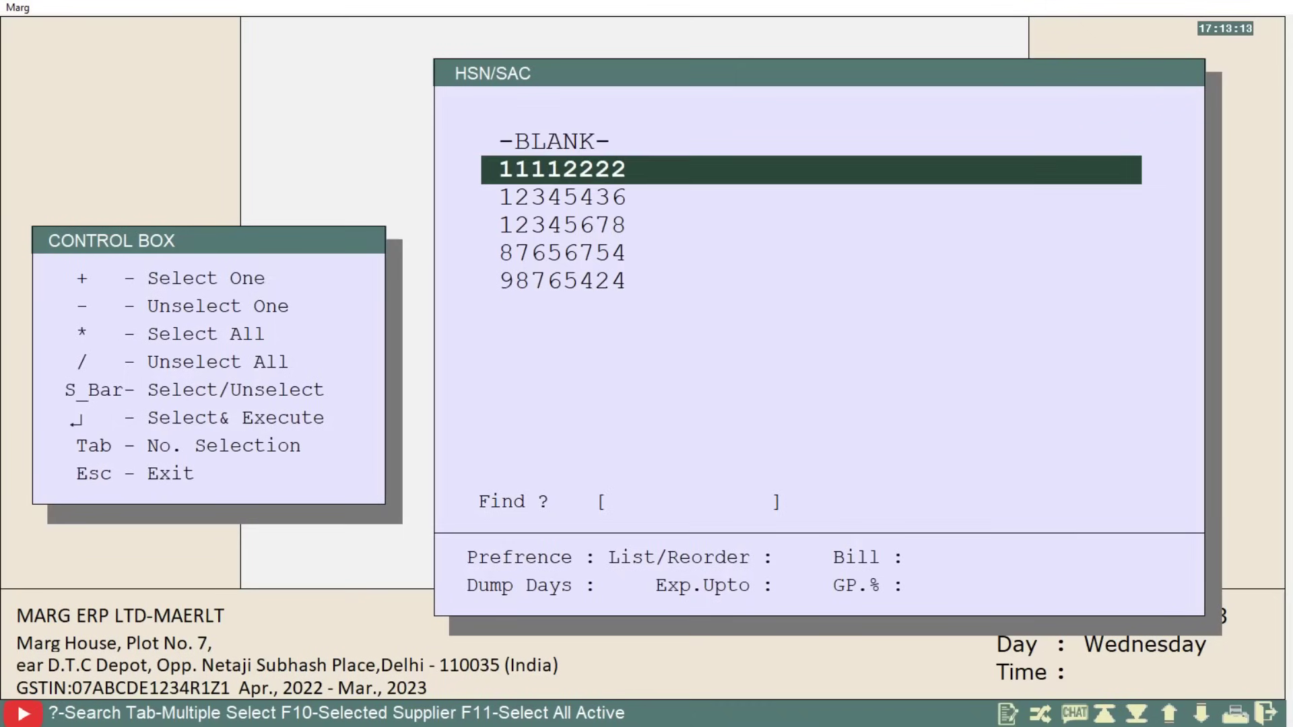
key("Up")
key("Up")
key("Up")
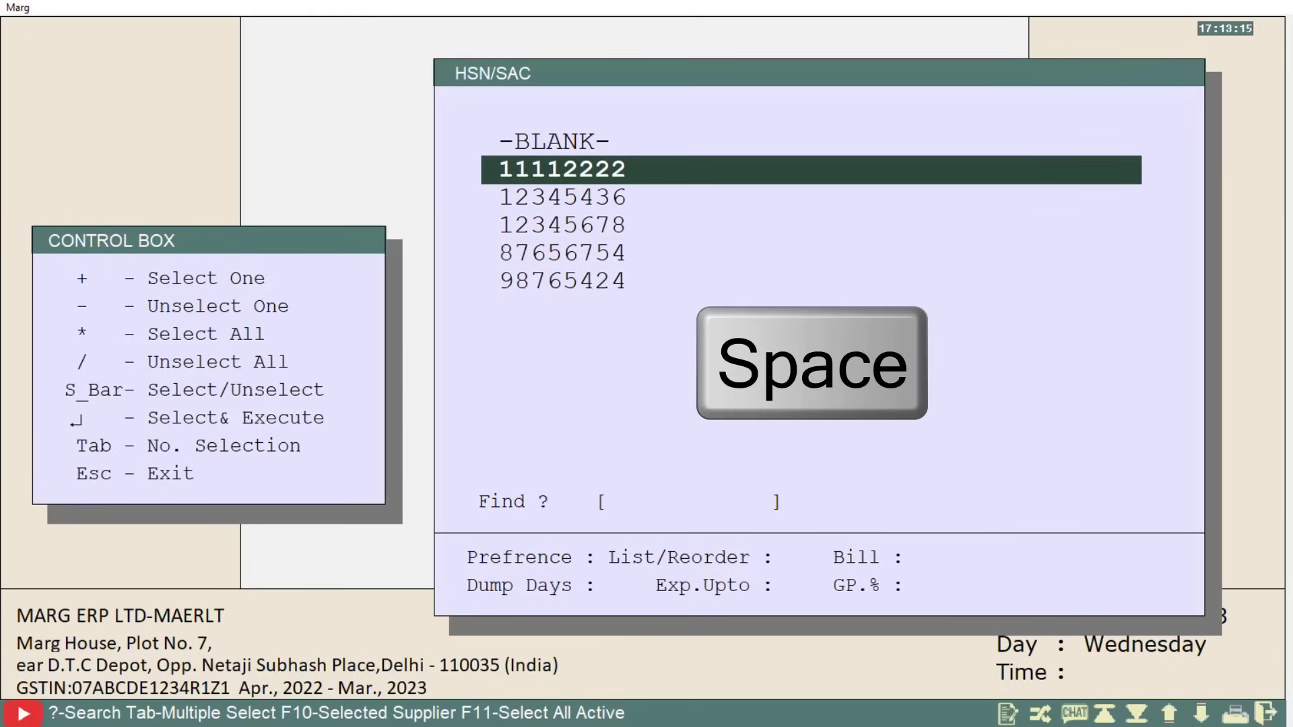
key("space")
key("space")
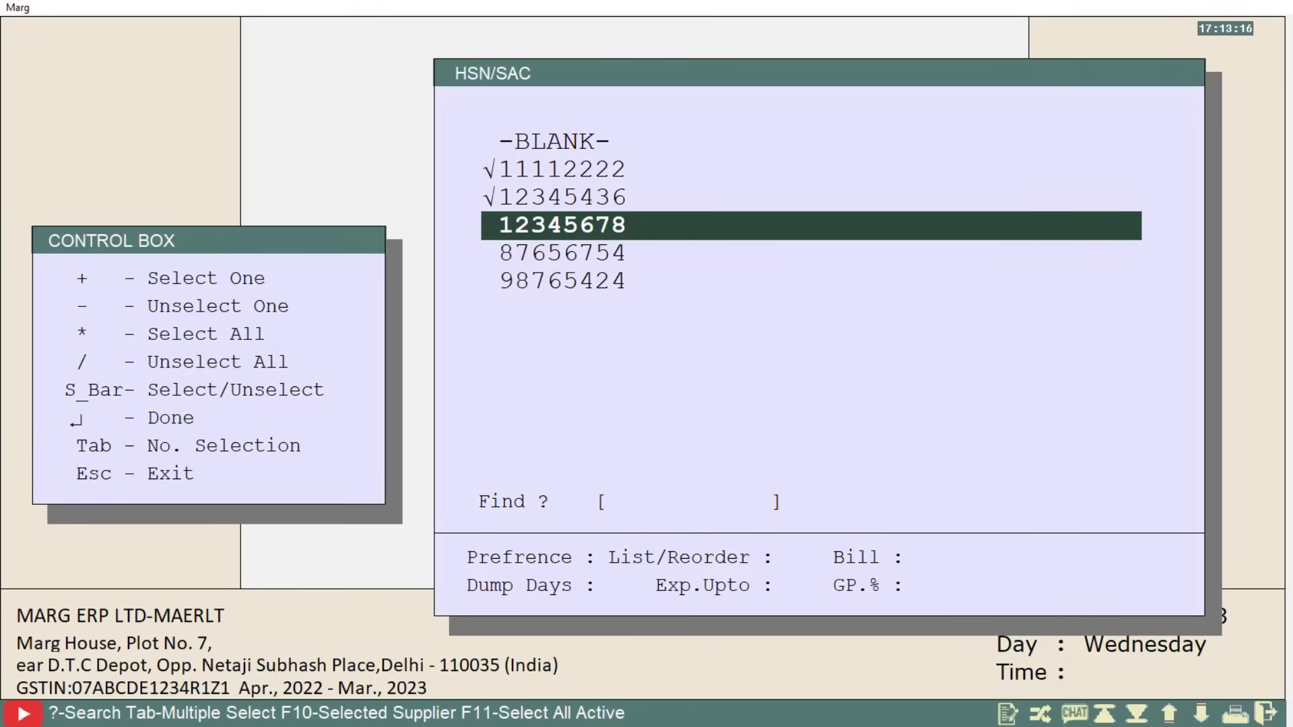
key("Up")
key("space")
key("Up")
key("Up")
key("space")
key("Up")
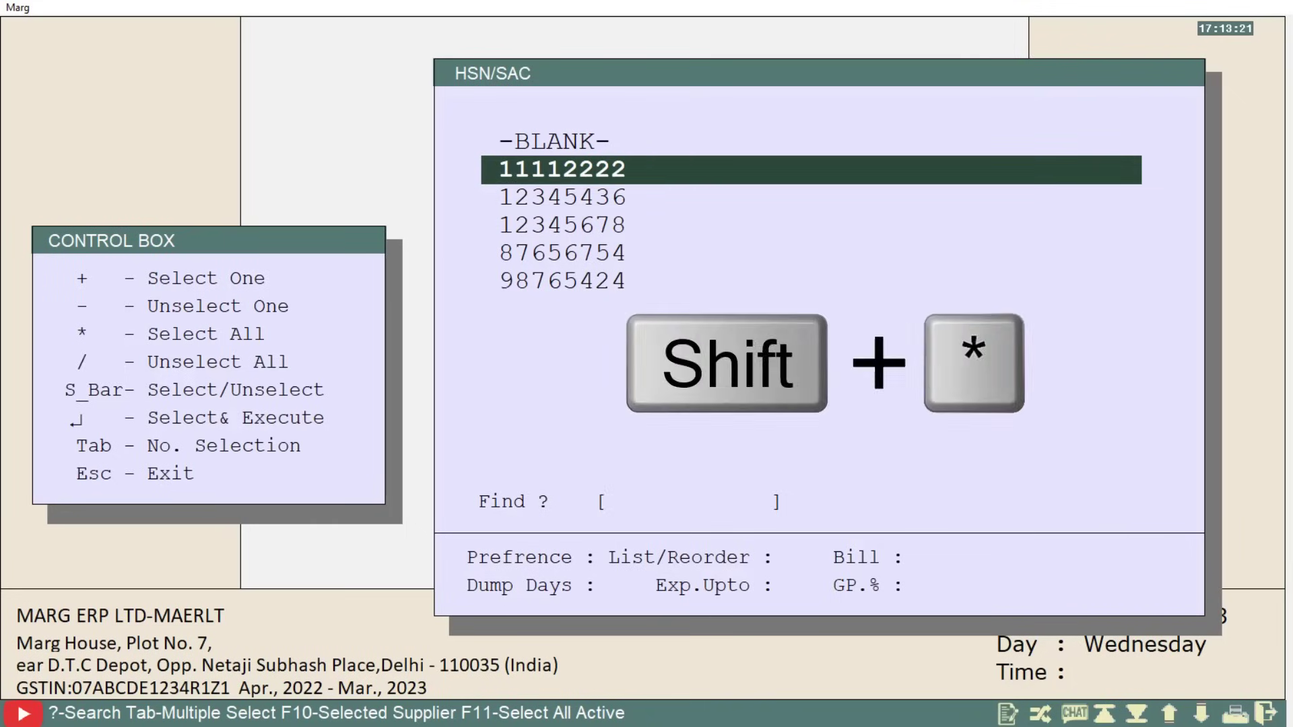
Tick every HSN/SAC code including -BLANK- with Shift+*, then save the More Options filters.
key("asterisk")
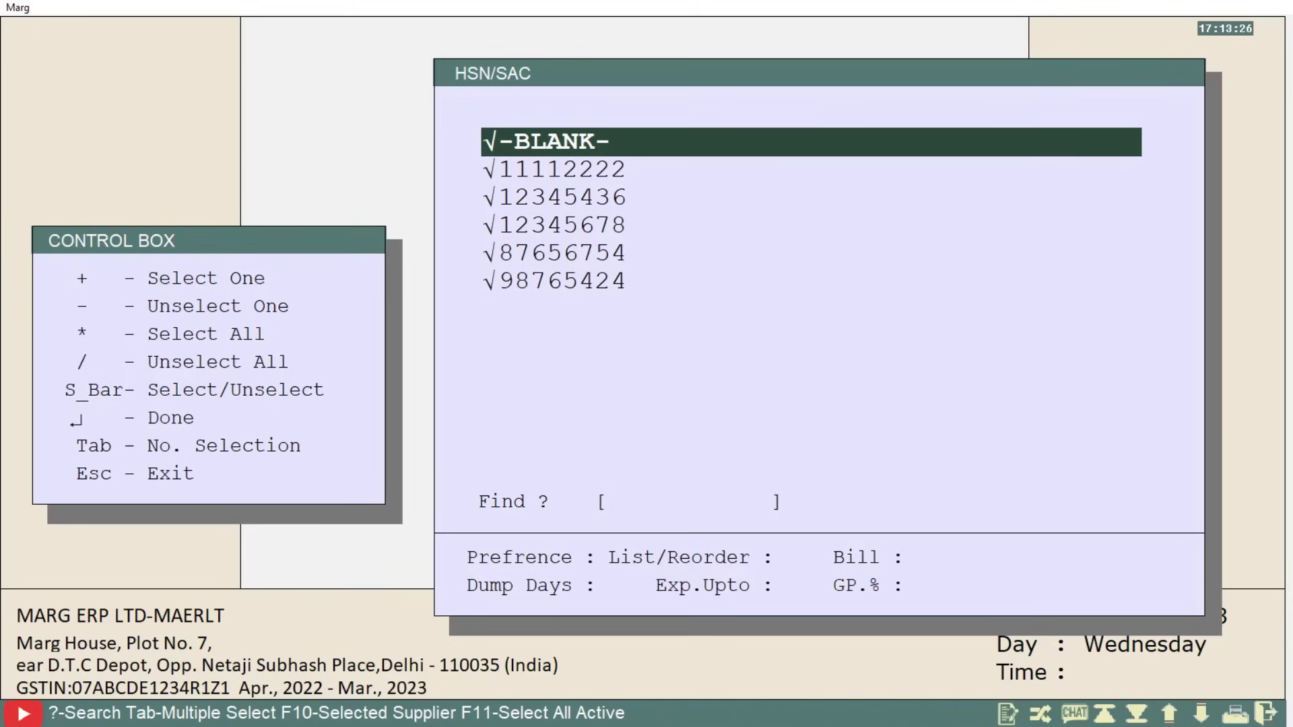
key("Return")
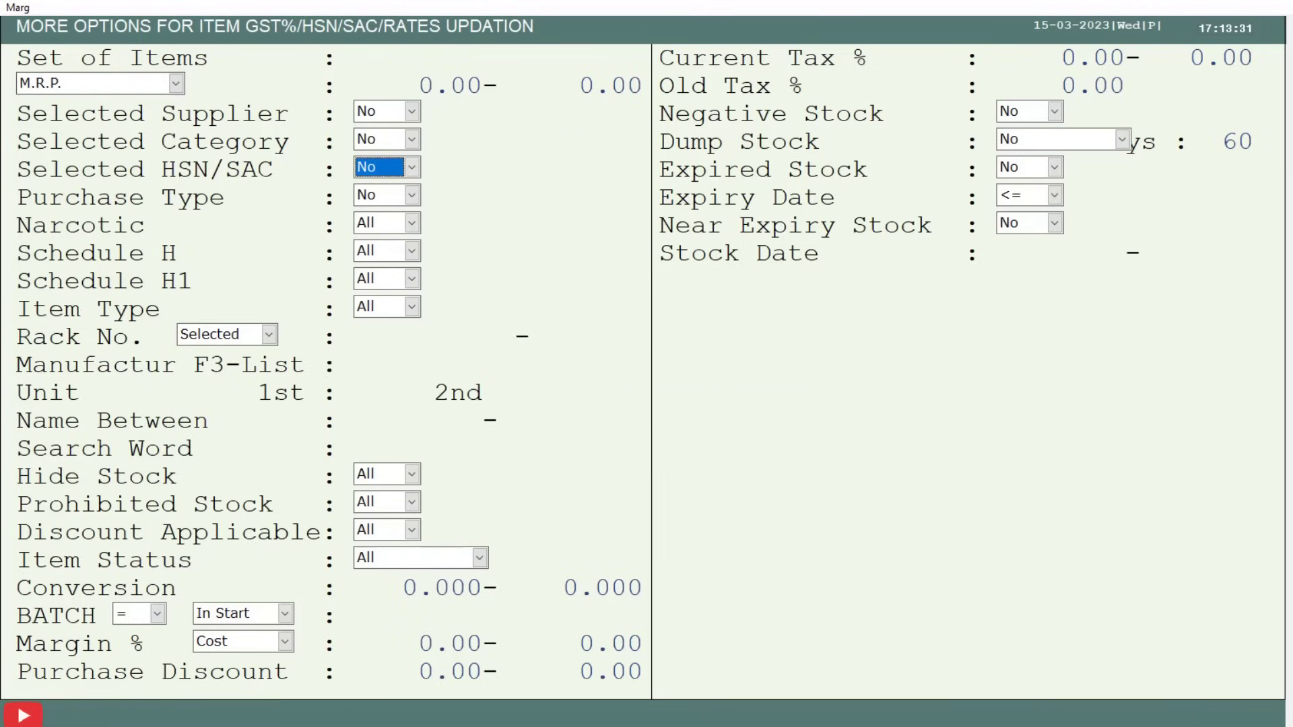
key("Page_Down")
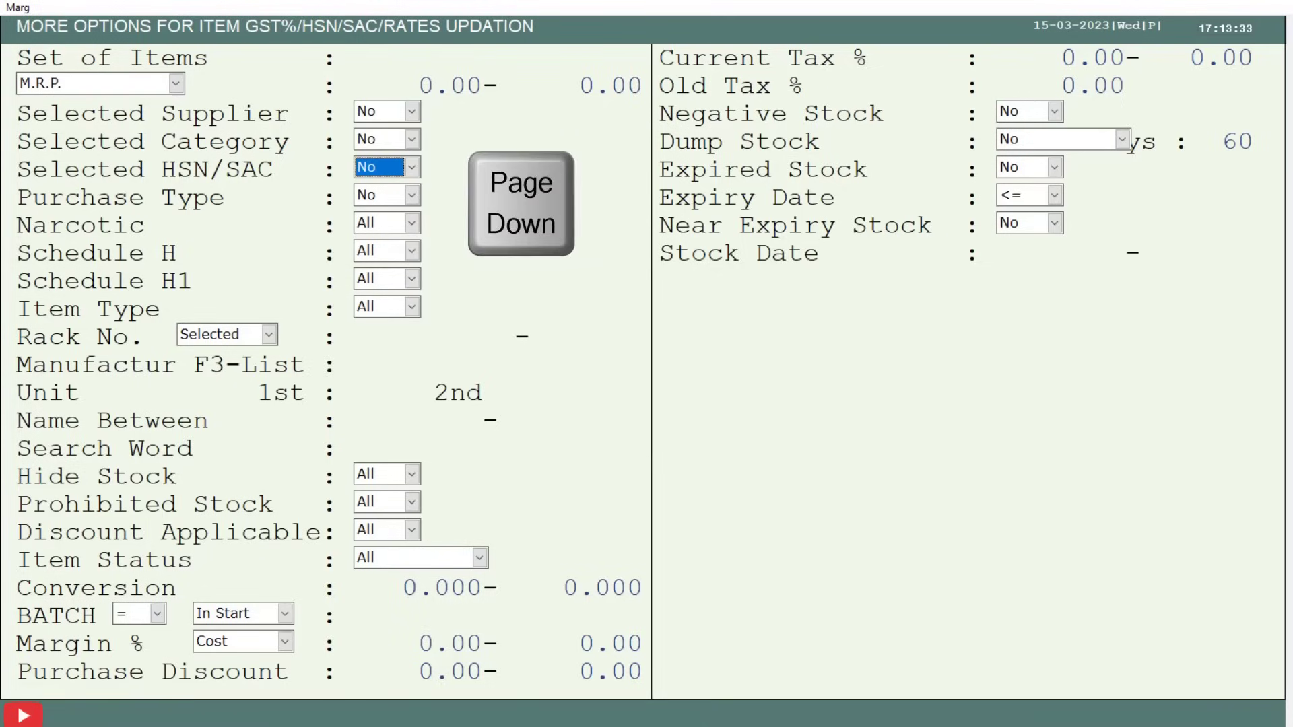
Accept the updation settings to generate the Item Wise HSN/SAC Master report.
key("Escape")
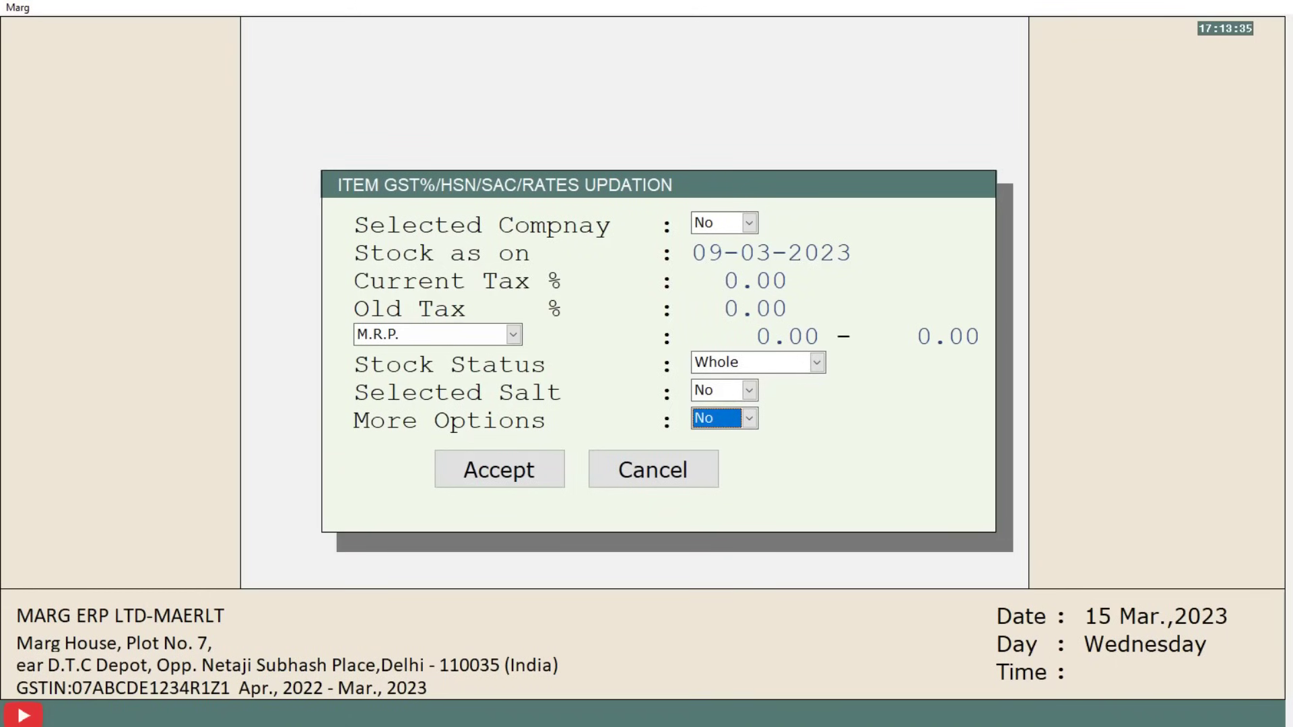
left_click(499, 485)
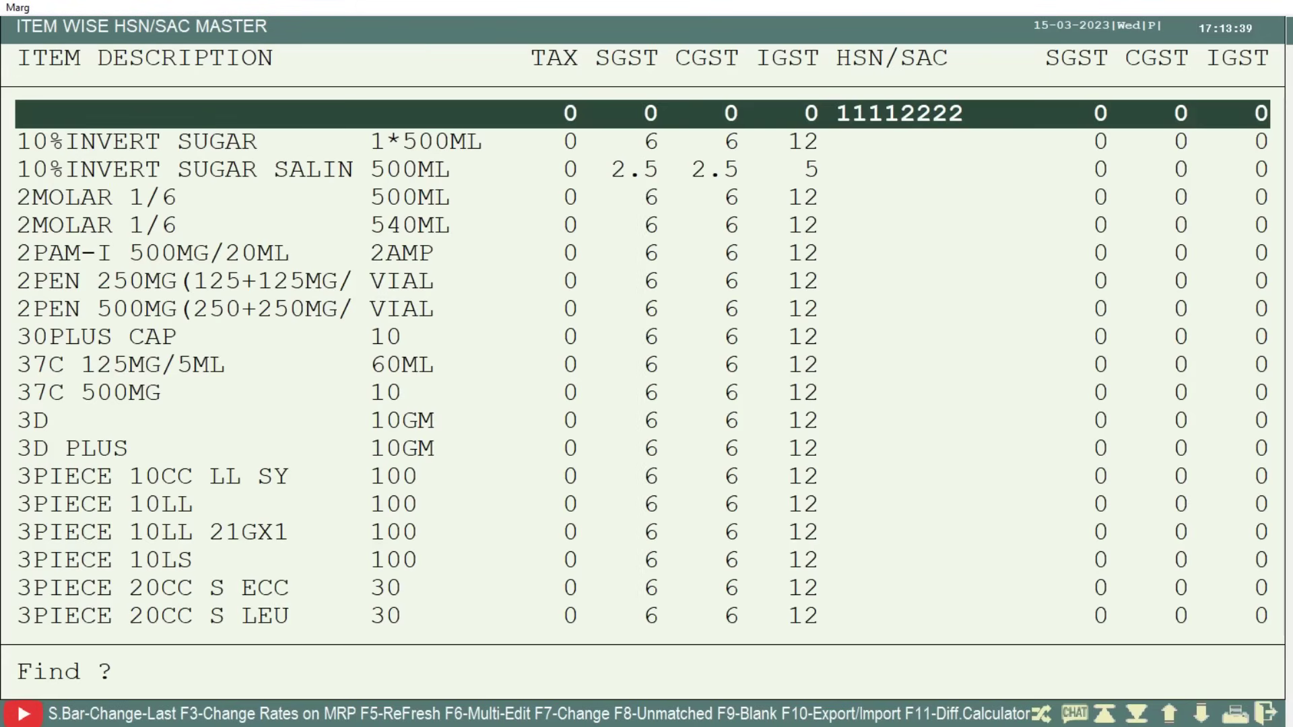
key("Down")
key("Down")
key("Down")
key("Down")
key("Down")
key("Down")
key("Down")
key("Down")
key("Down")
key("Down")
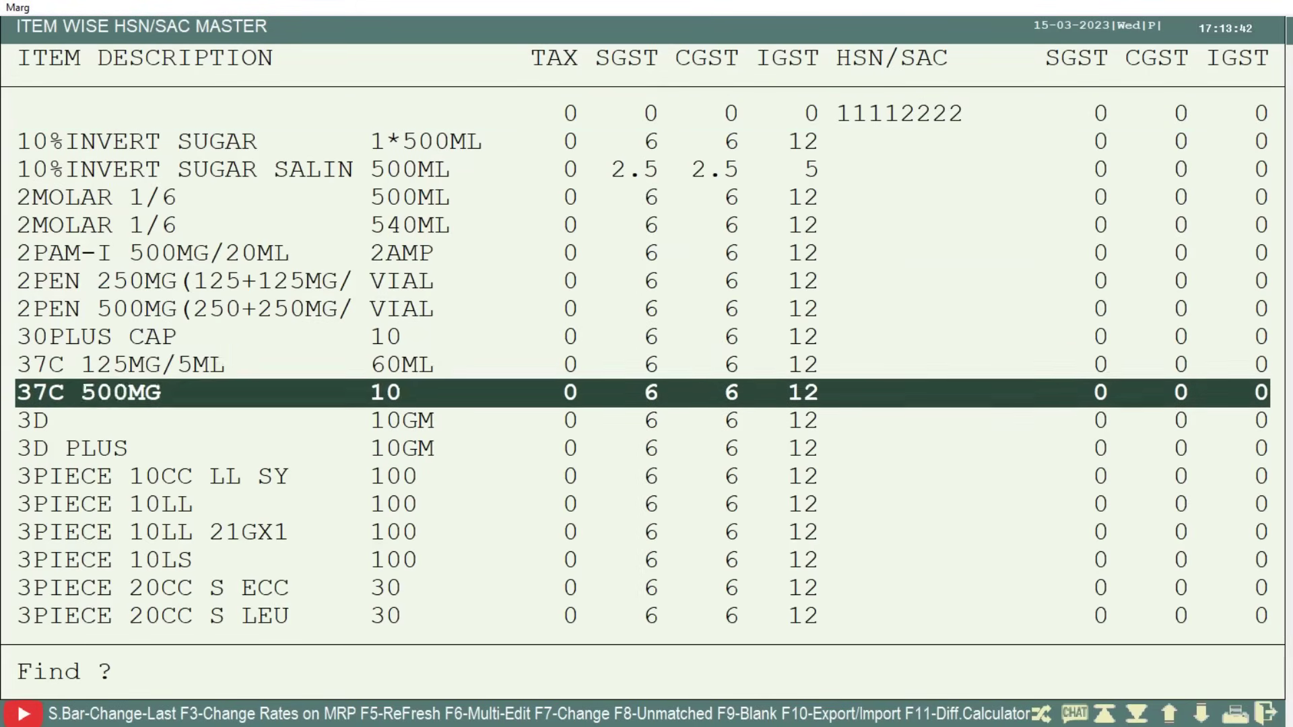
key("Up")
key("Up")
key("Up")
key("Up")
key("Up")
key("Up")
key("Up")
key("Up")
key("Up")
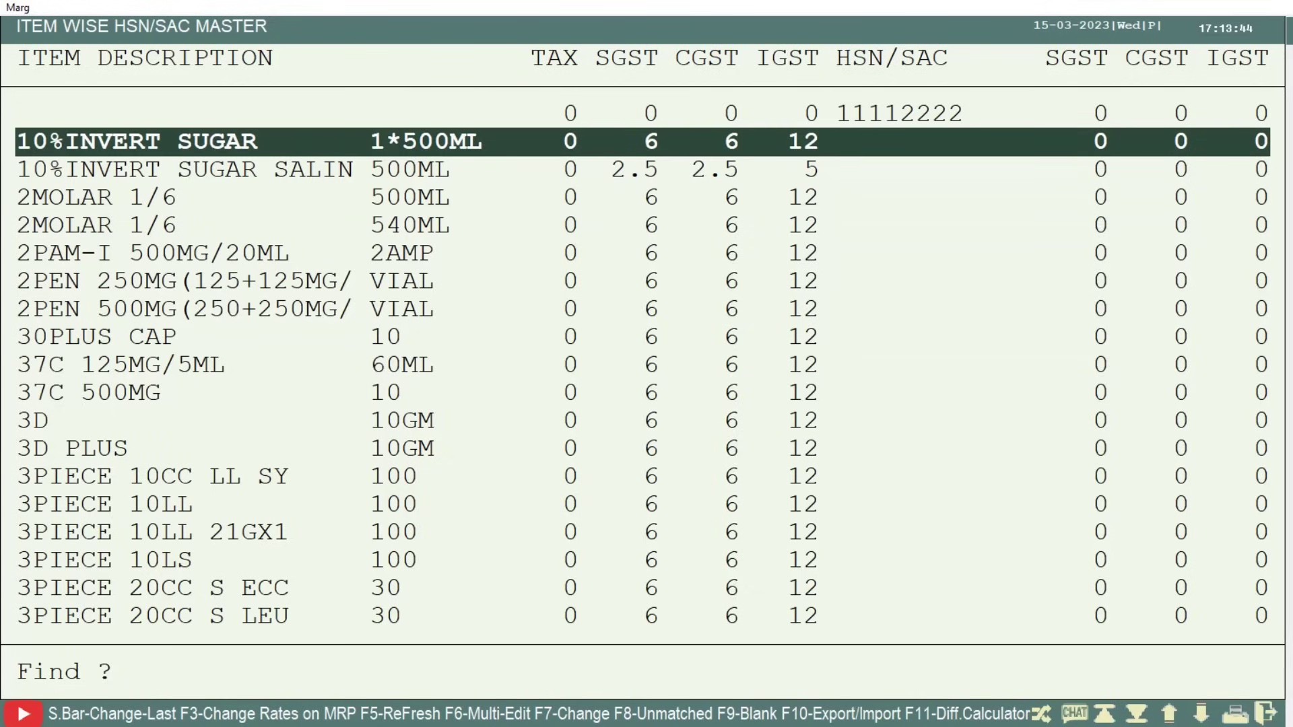
Export the report to HSNCODEMASTER.XLS using F10 with EXPORT selected.
key("F10")
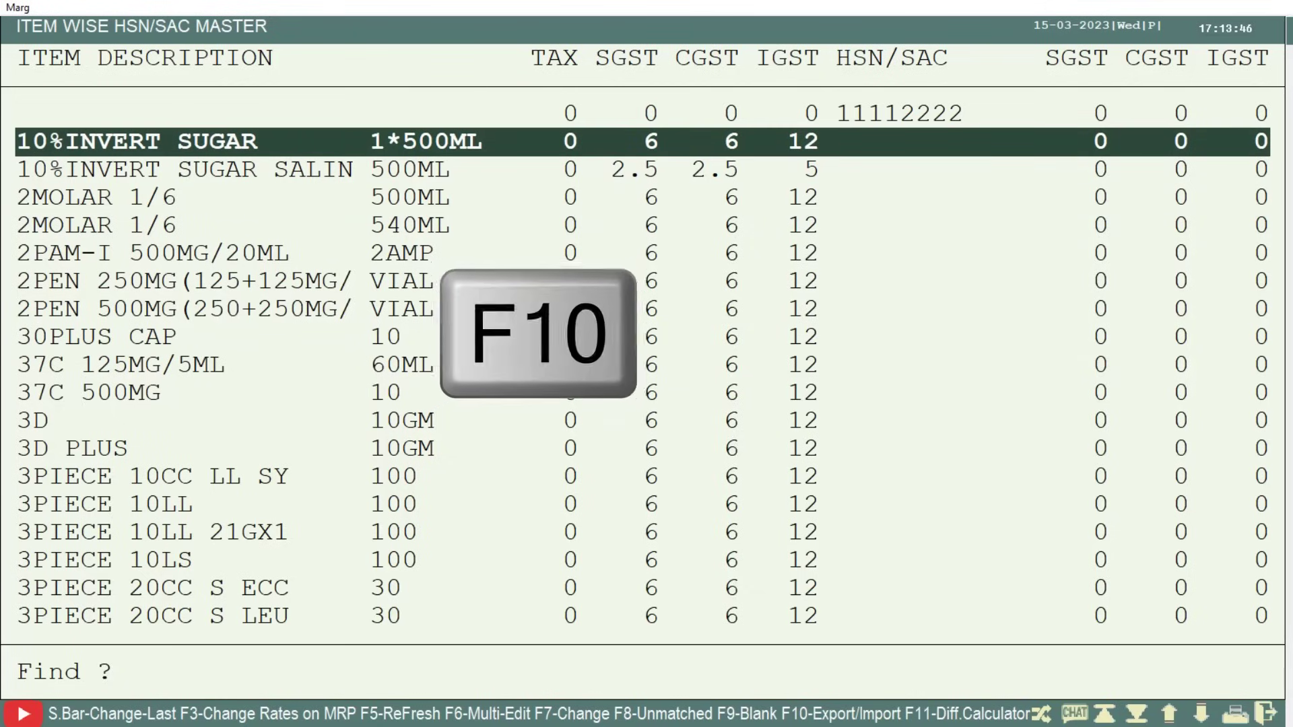
key("alt+Down")
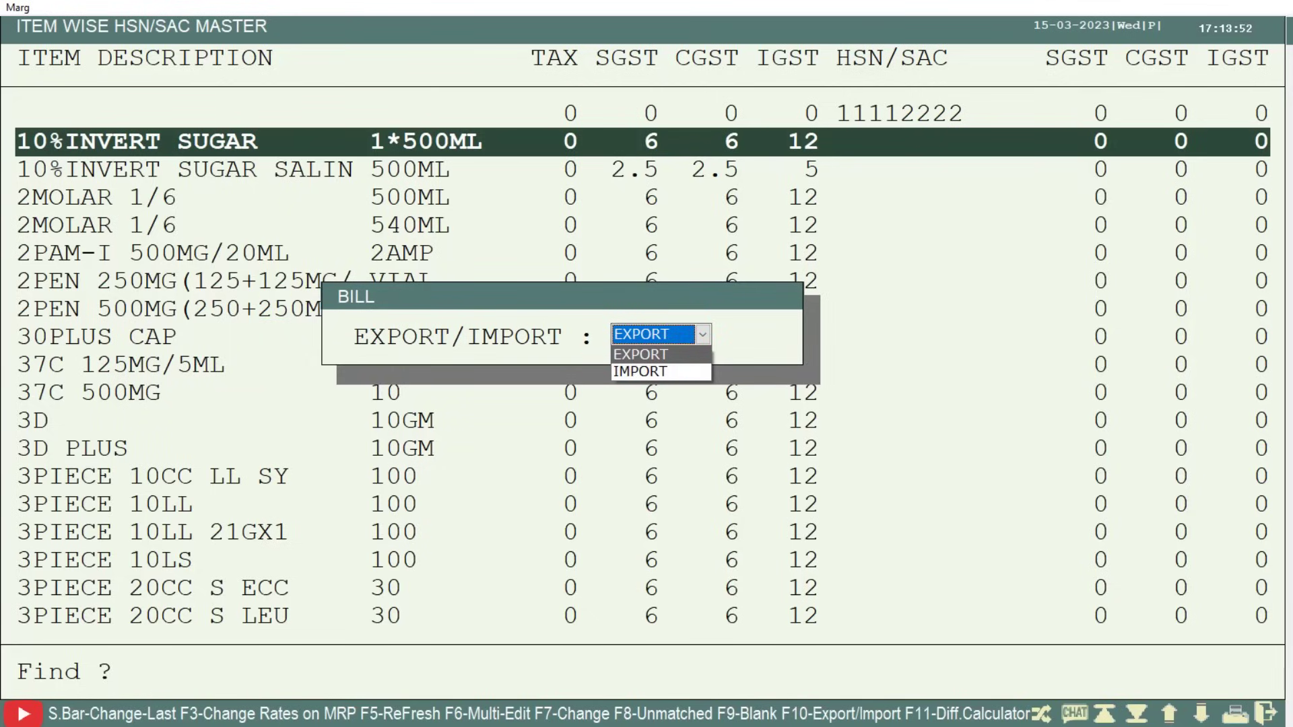
key("Return")
key("Return")
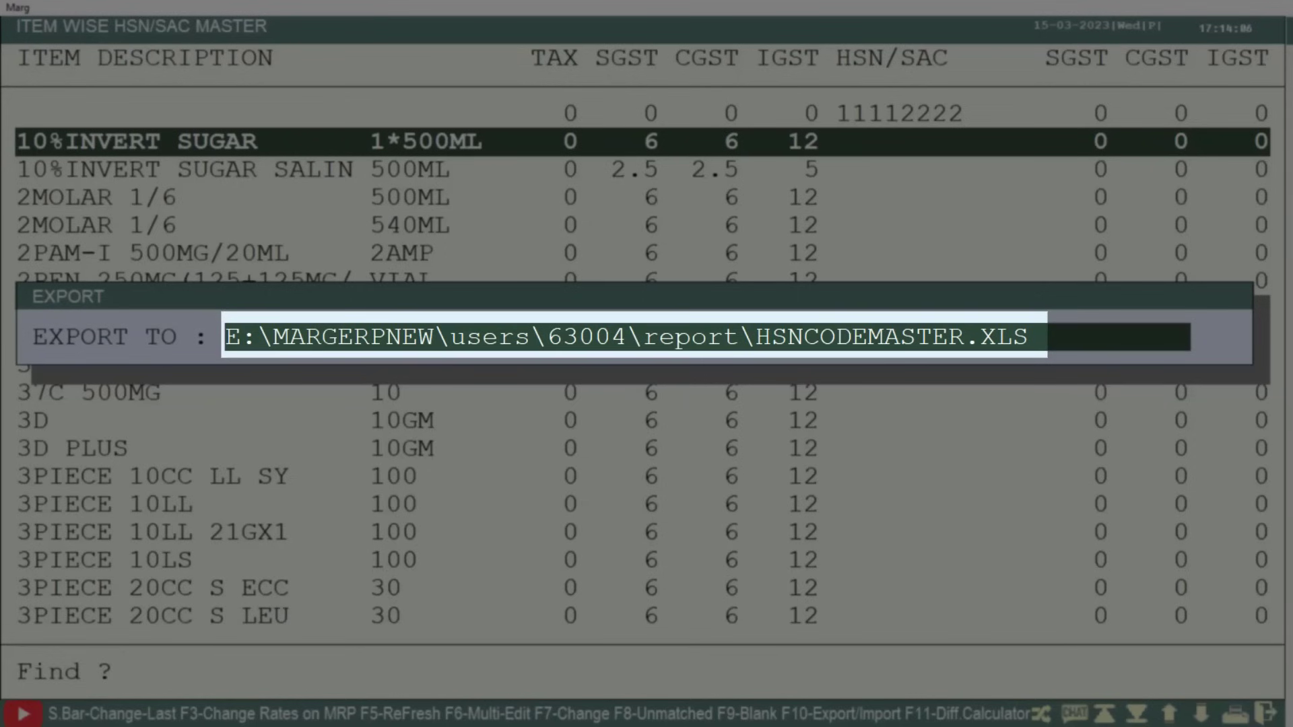
key("Return")
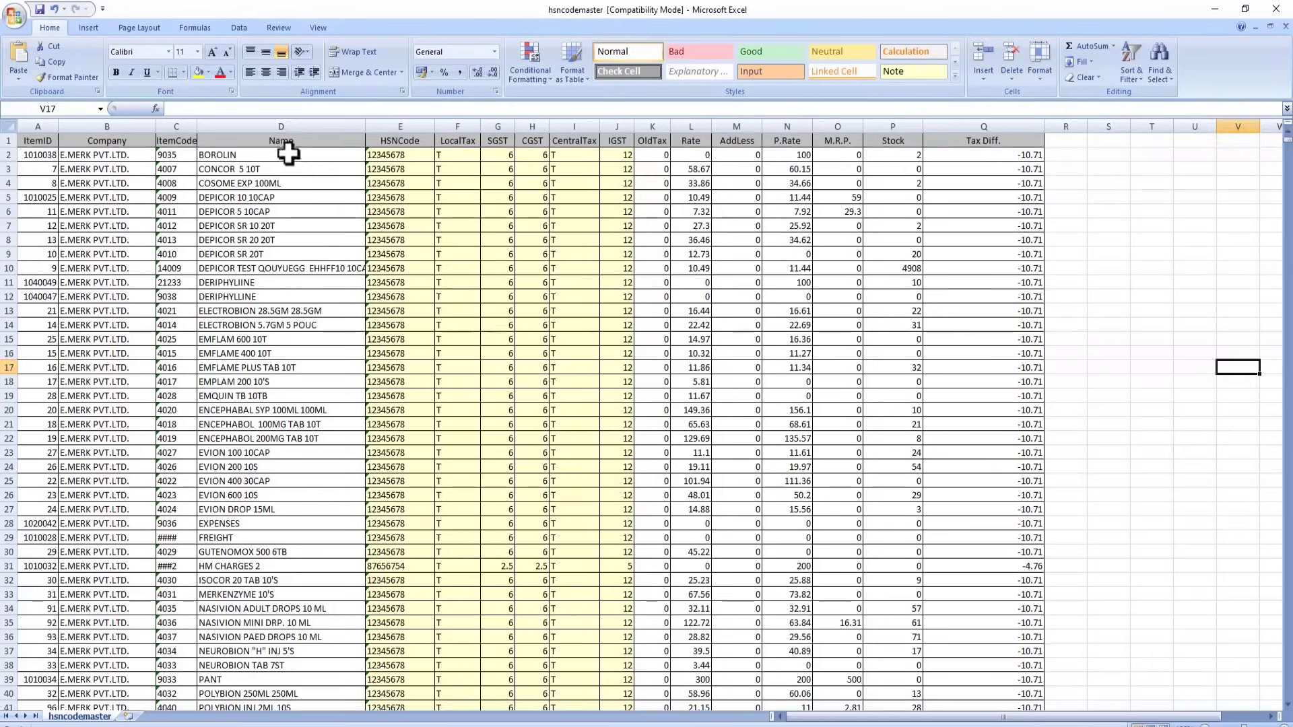
Select the item Name column D and HSNCode column E in the hsncodemaster sheet.
left_click_drag(294, 156, 266, 708)
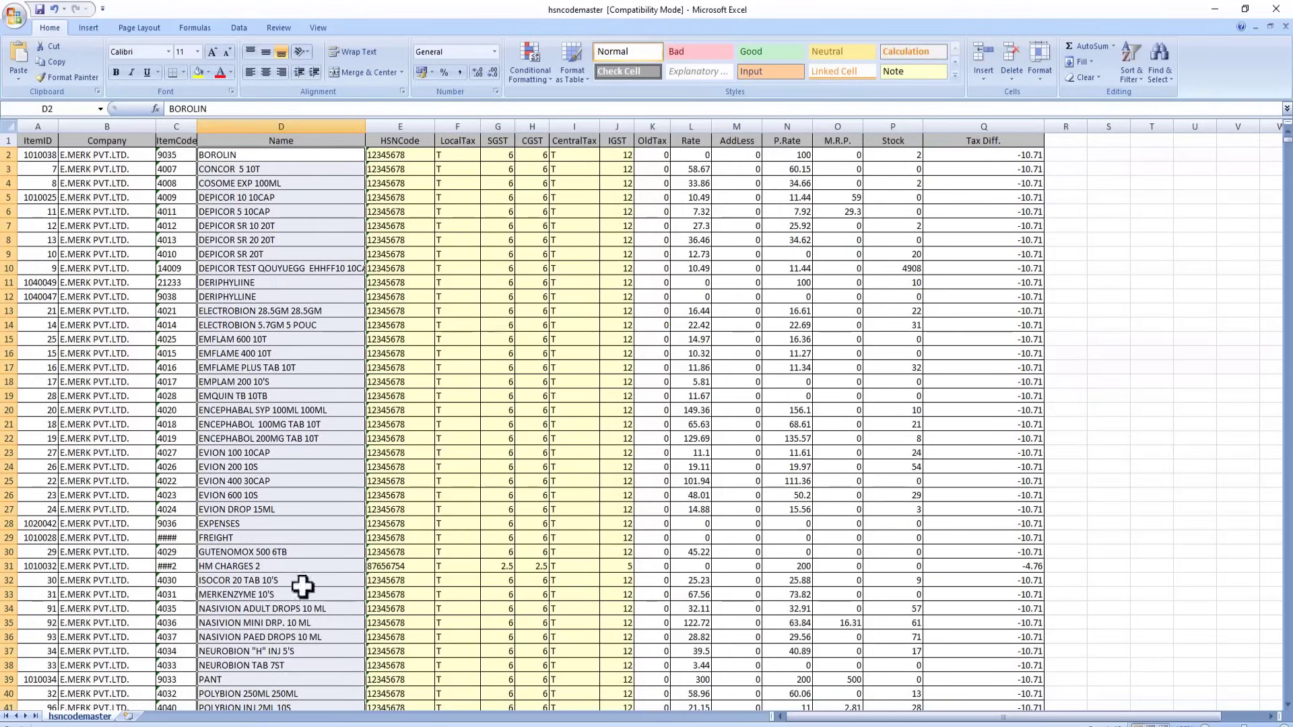
left_click_drag(415, 154, 383, 563)
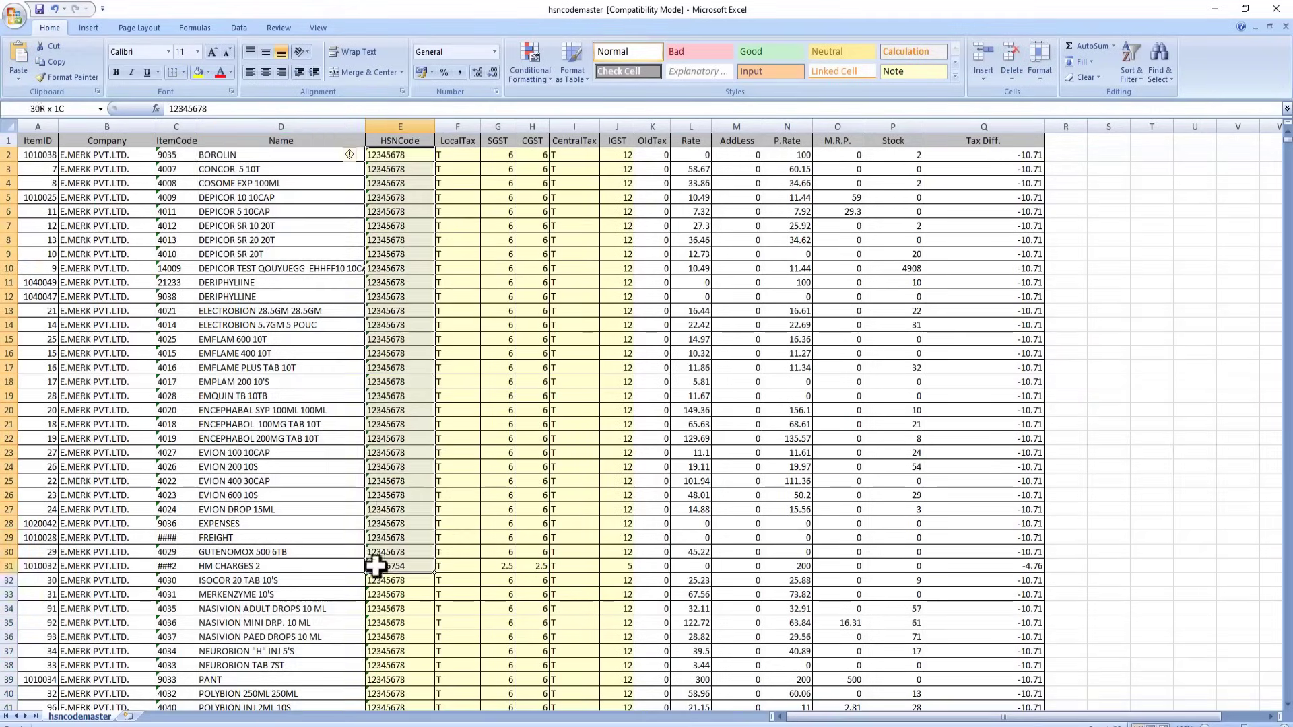